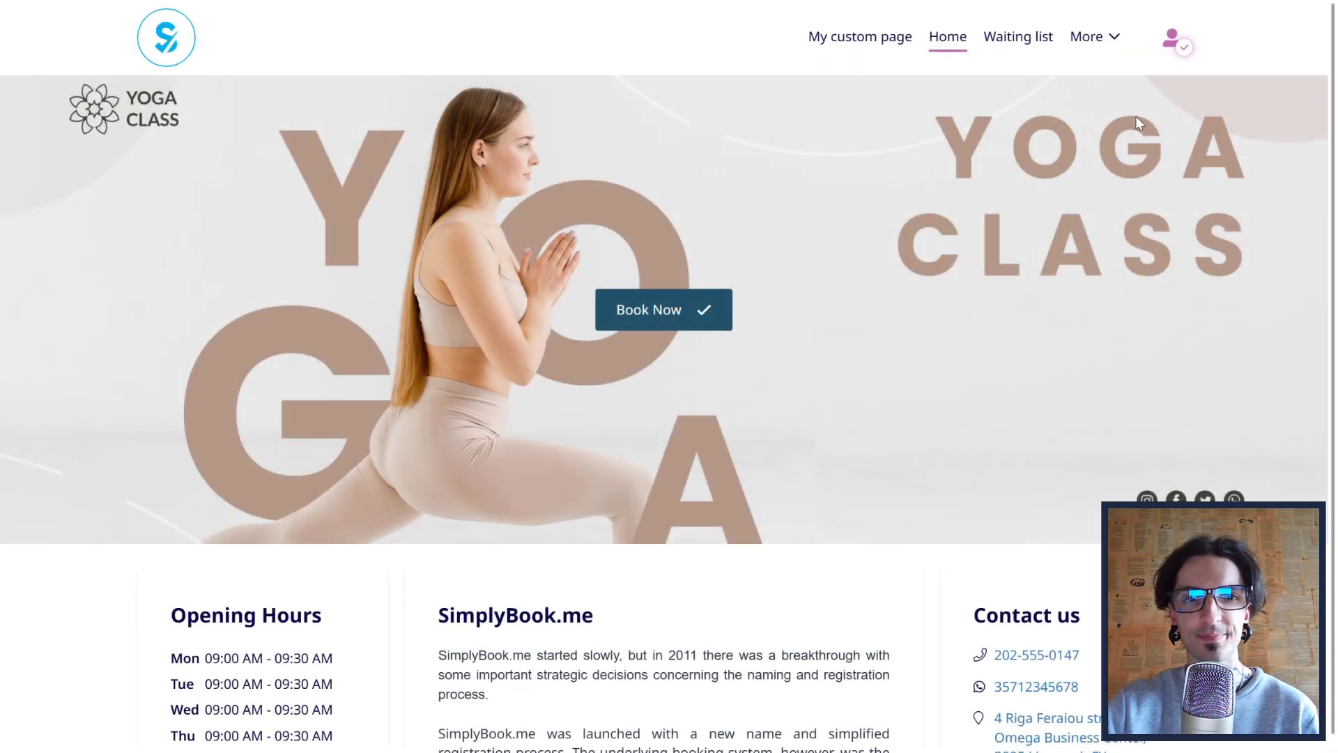
# - Open the Memberships page of the yoga class booking website to see how memberships are offered to clients
pyautogui.click(1116, 46)
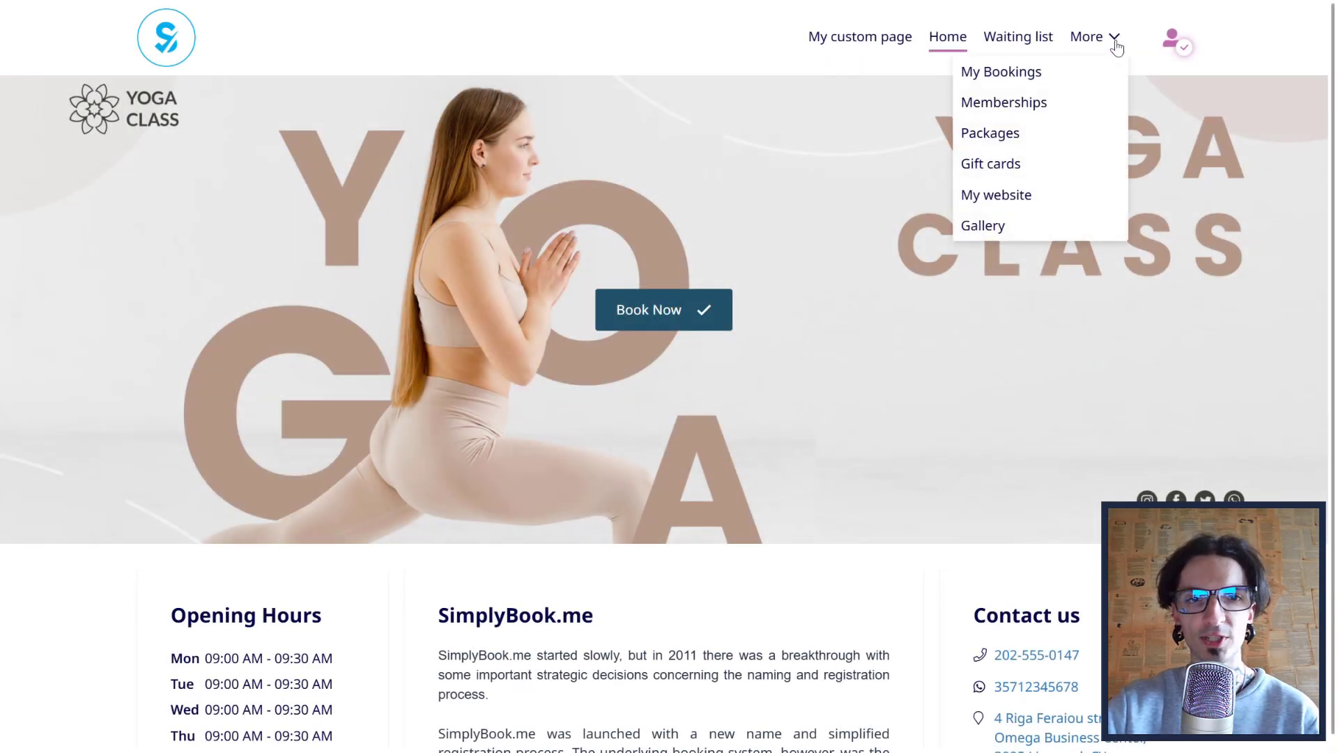
pyautogui.click(1099, 104)
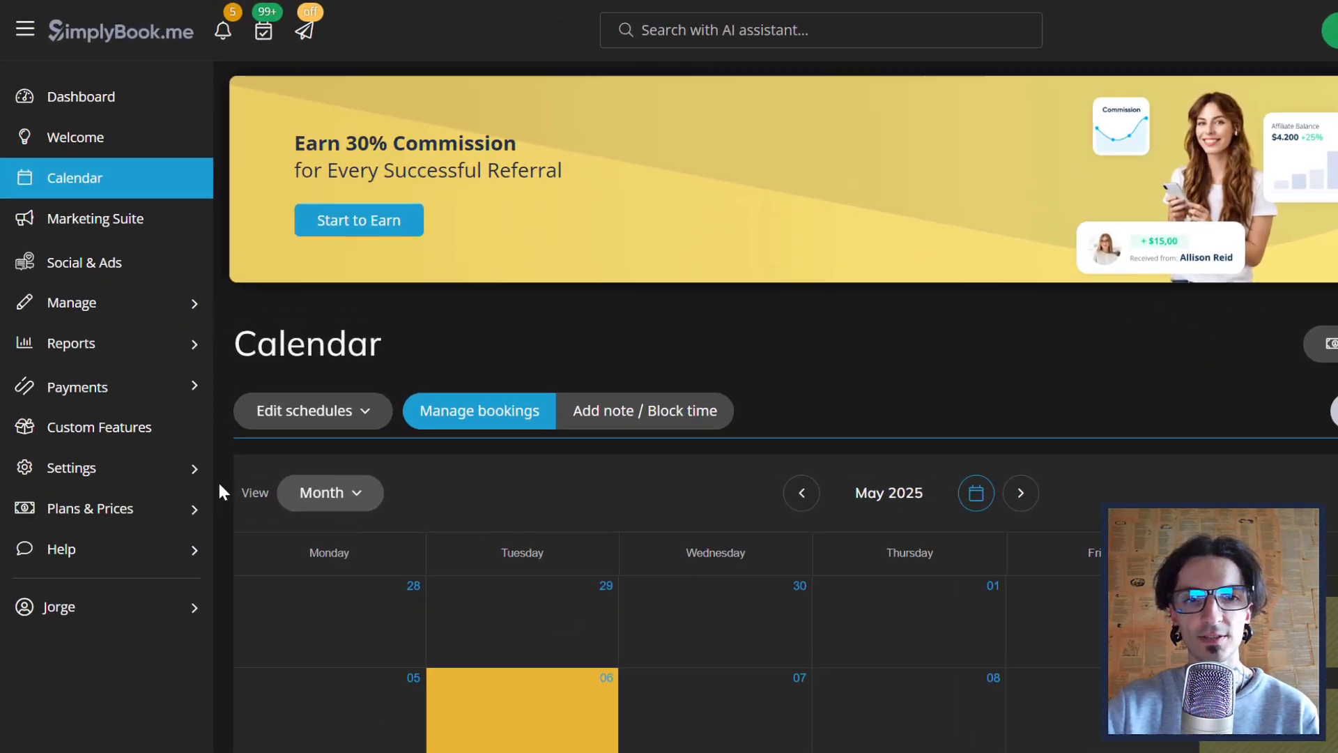
# - Find the Membership custom feature in the SimplyBook.me admin, enable it and open its management page
pyautogui.click(155, 359)
pyautogui.write('membership')
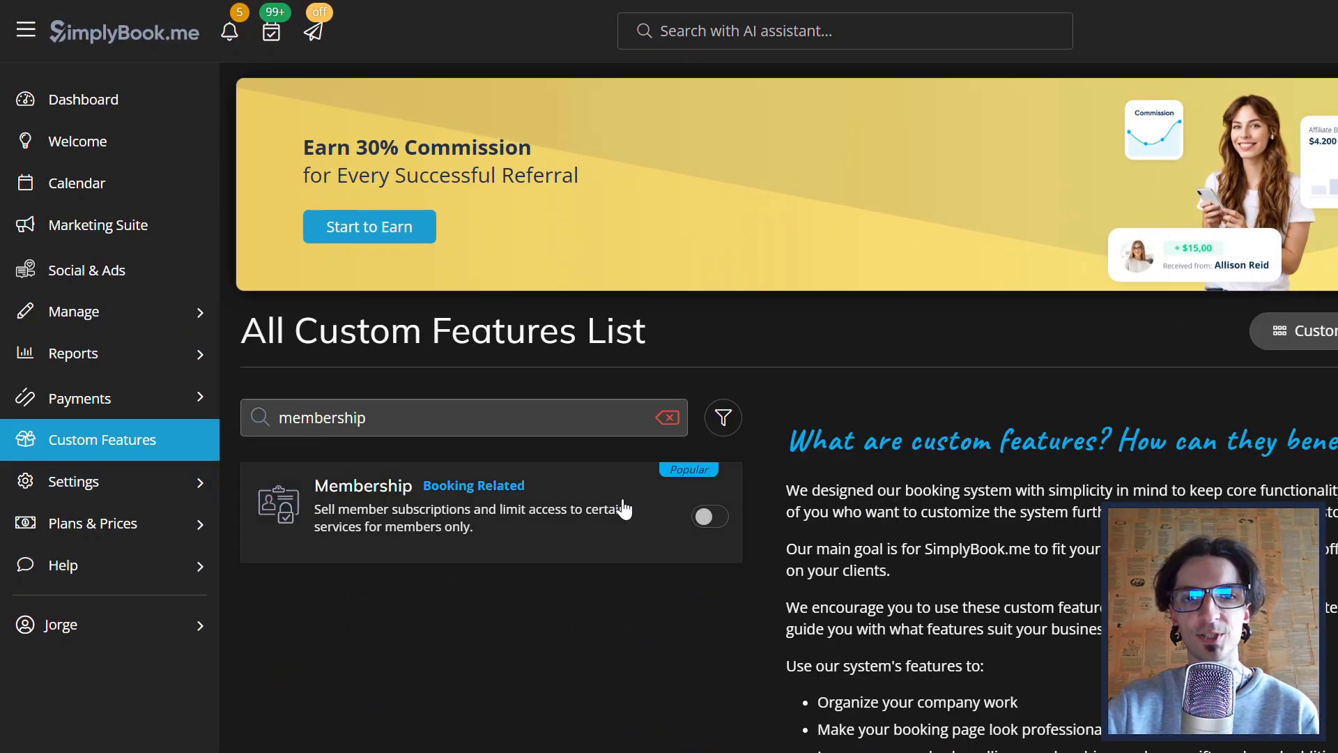
pyautogui.click(718, 515)
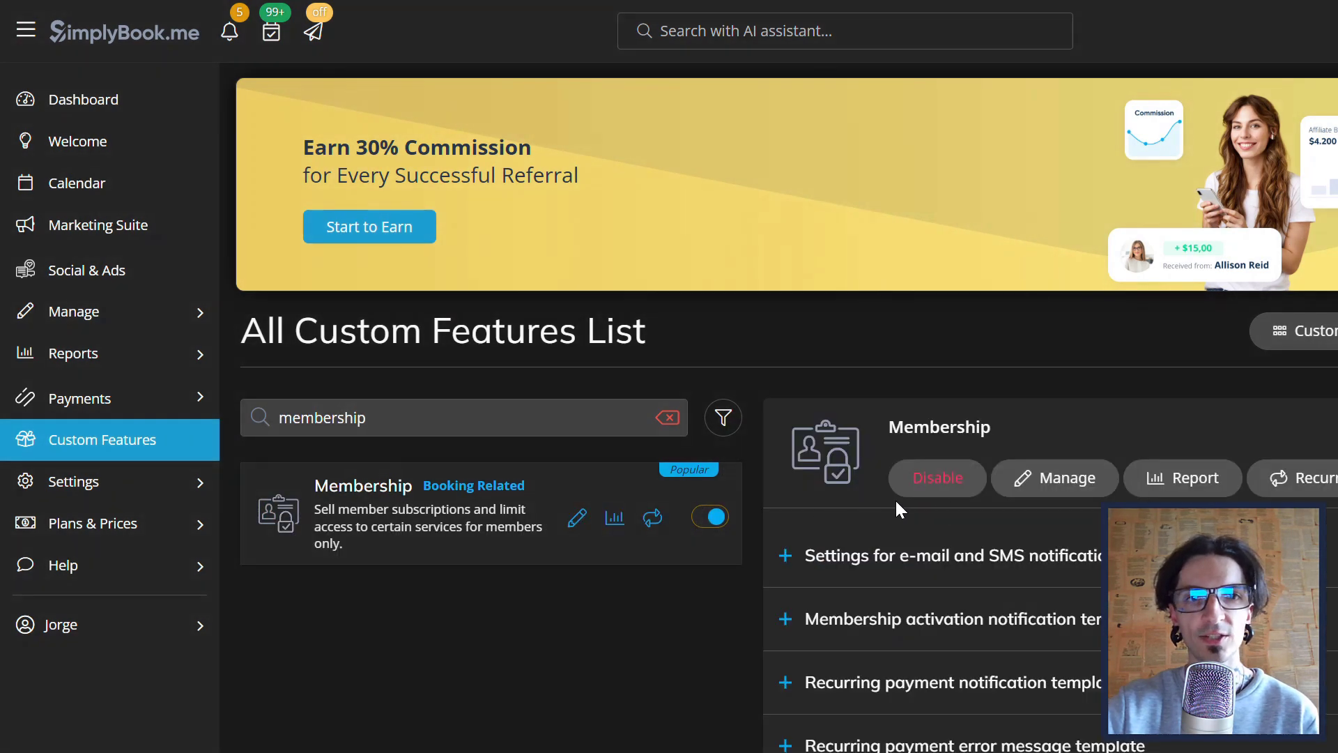
pyautogui.click(1037, 488)
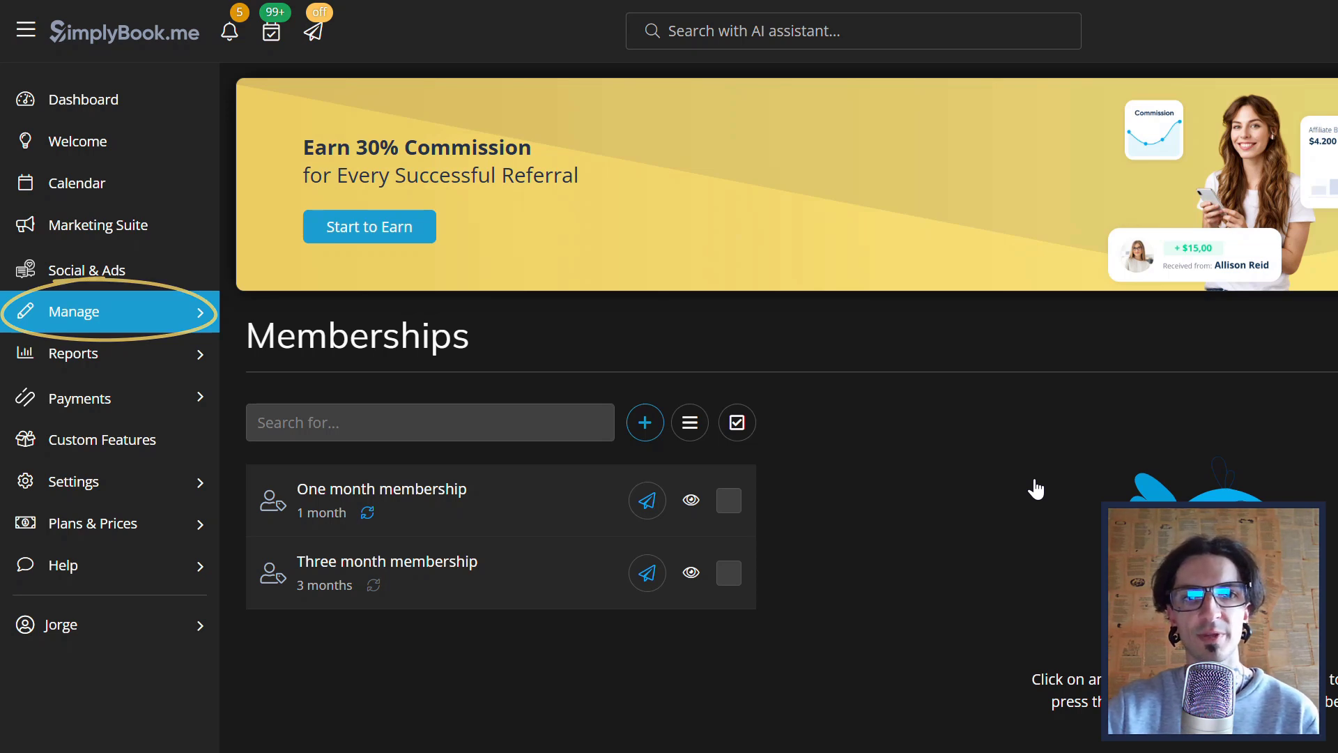
# - Add a new membership named "Yearly membership" and set its duration to 1 year
pyautogui.click(647, 425)
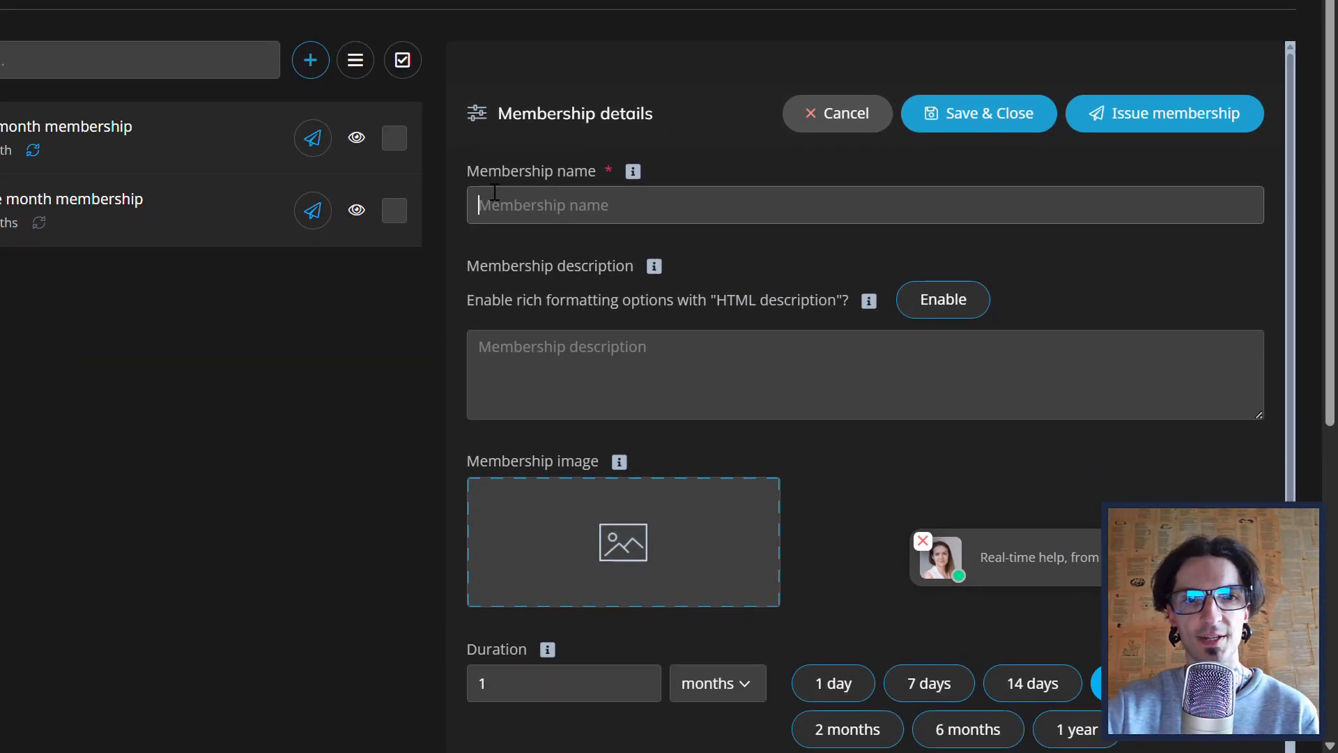
pyautogui.write('Yearly membership')
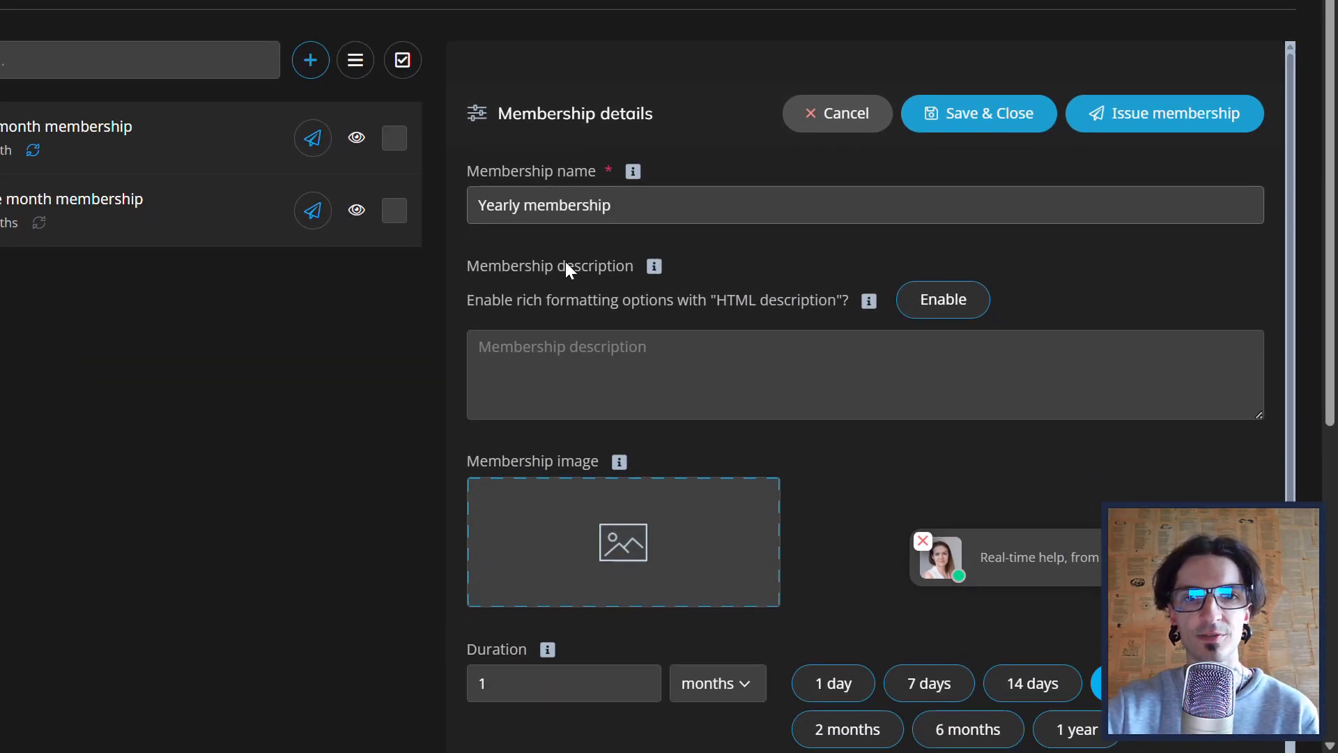
pyautogui.scroll(-4, 565, 262)
pyautogui.scroll(-1, 566, 263)
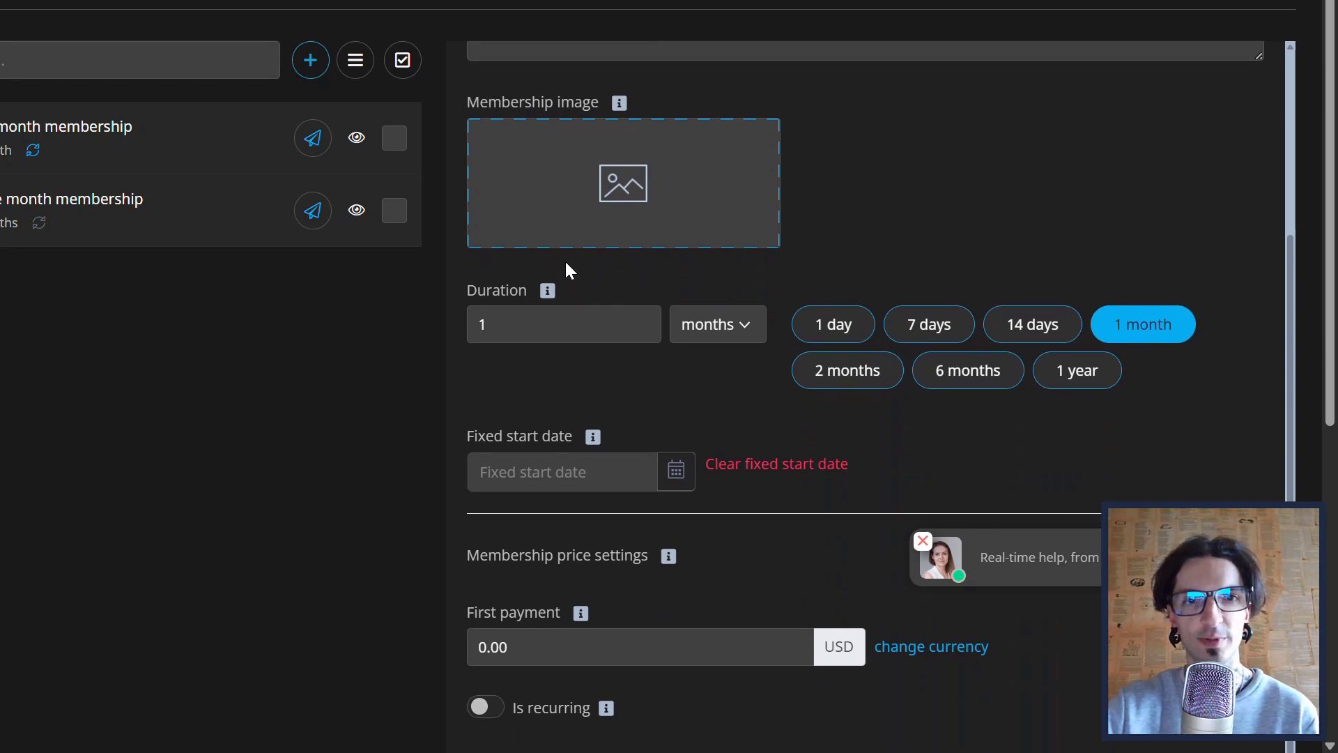
pyautogui.click(712, 336)
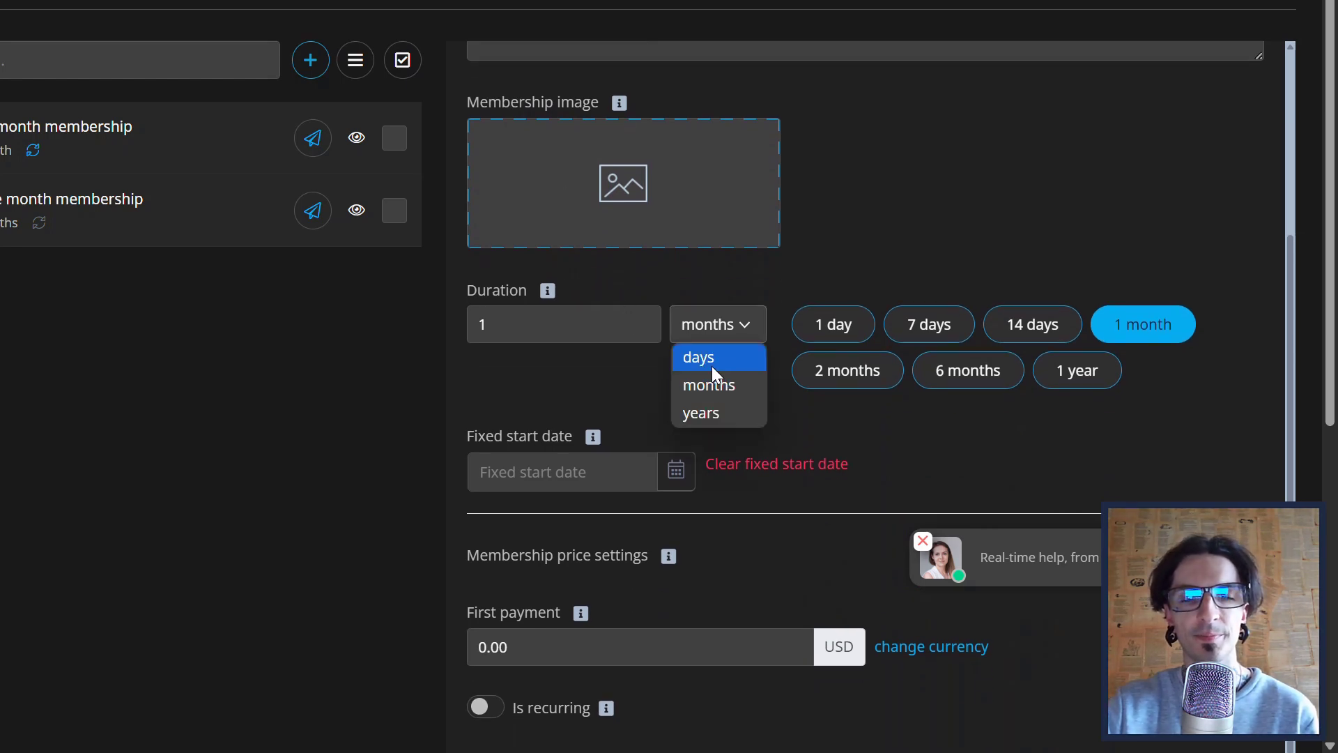
pyautogui.click(712, 413)
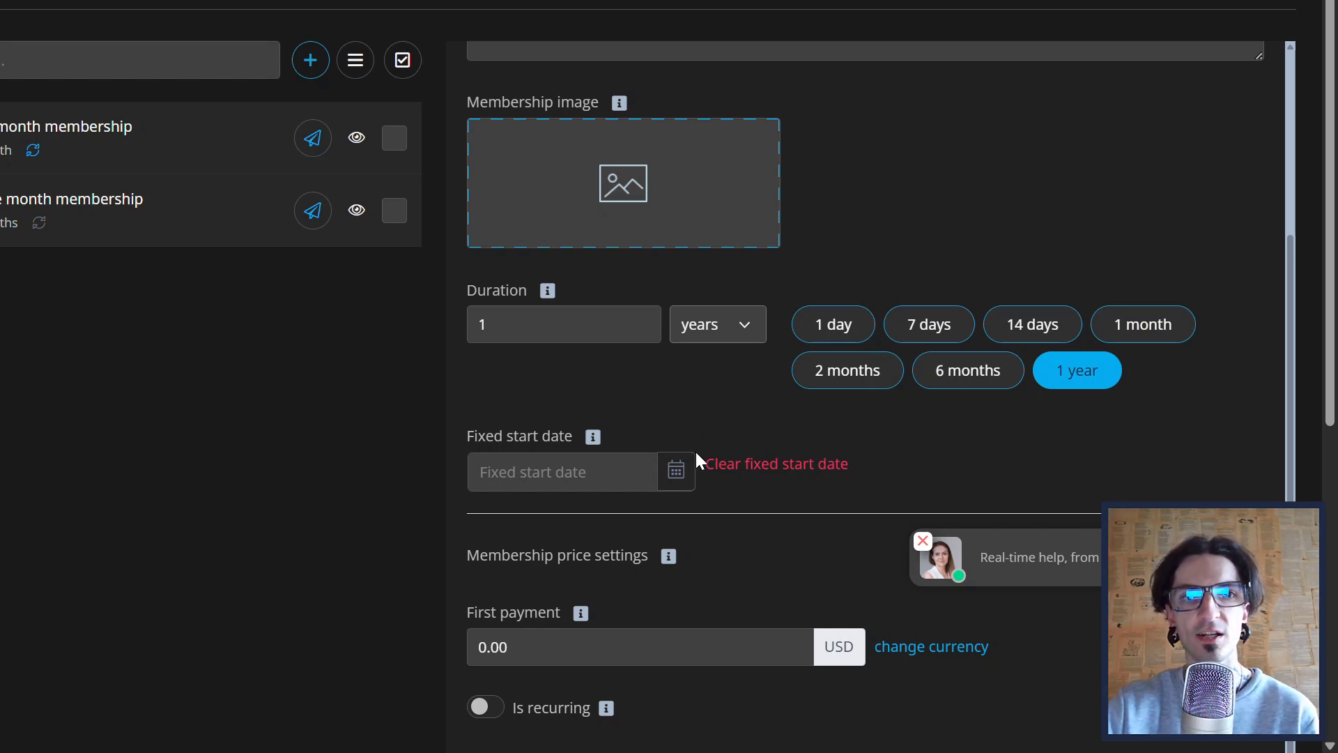
# - Leave the fixed start date empty, set the first payment to 1000 USD, and make the membership recurring at 800 USD
pyautogui.click(687, 472)
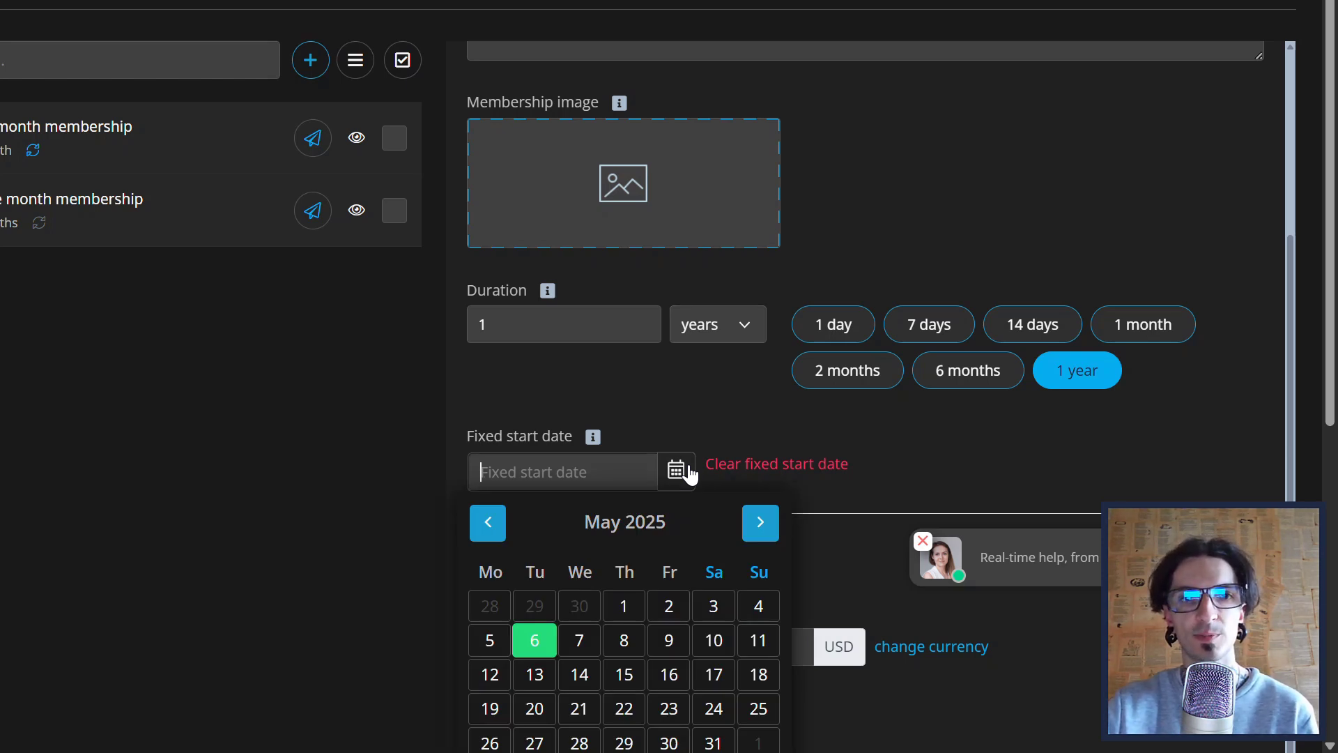
pyautogui.scroll(-3, 687, 470)
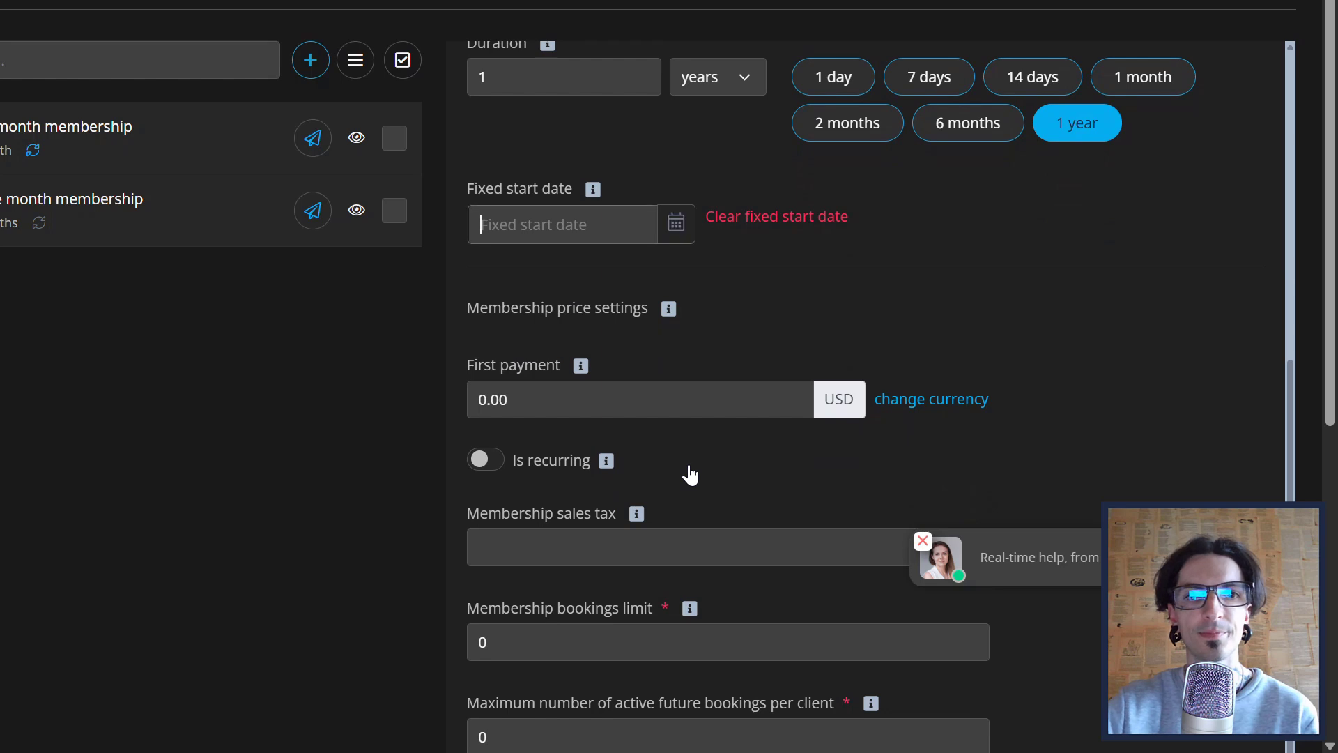
pyautogui.click(647, 407)
pyautogui.write('1000')
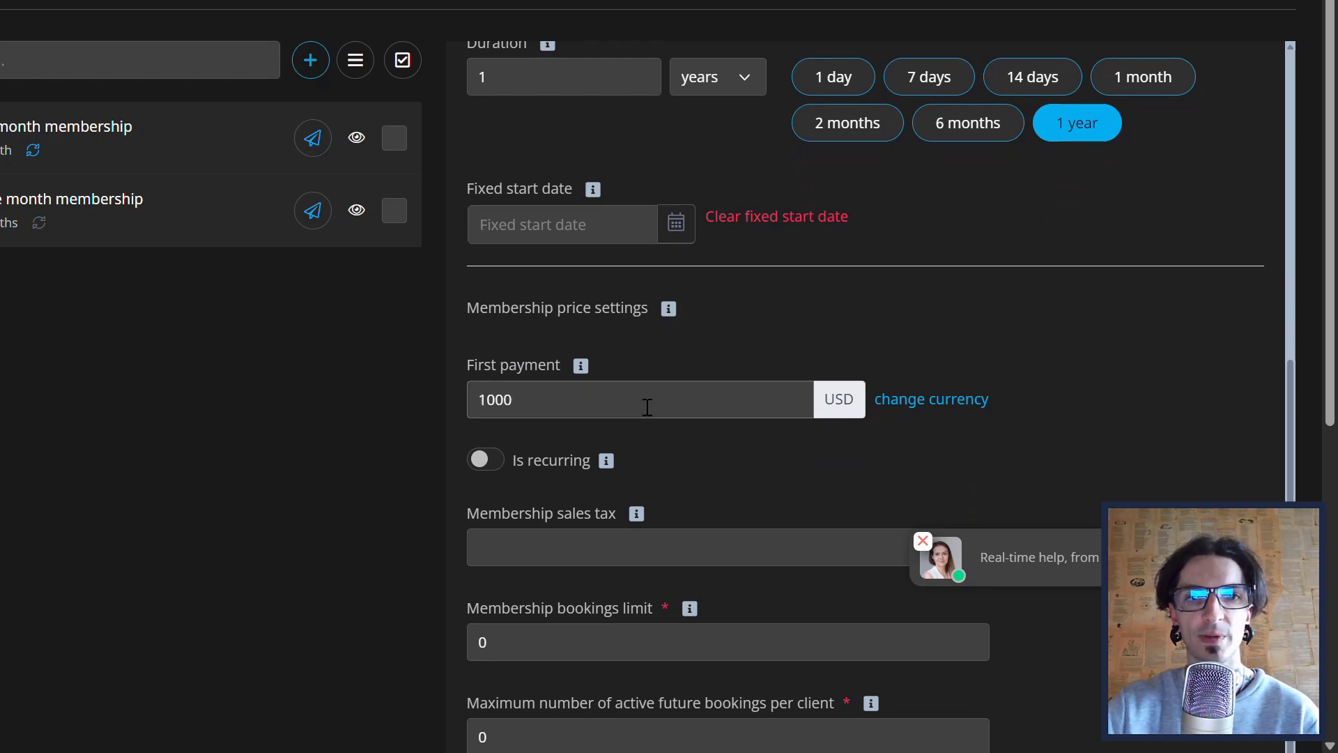
pyautogui.click(499, 462)
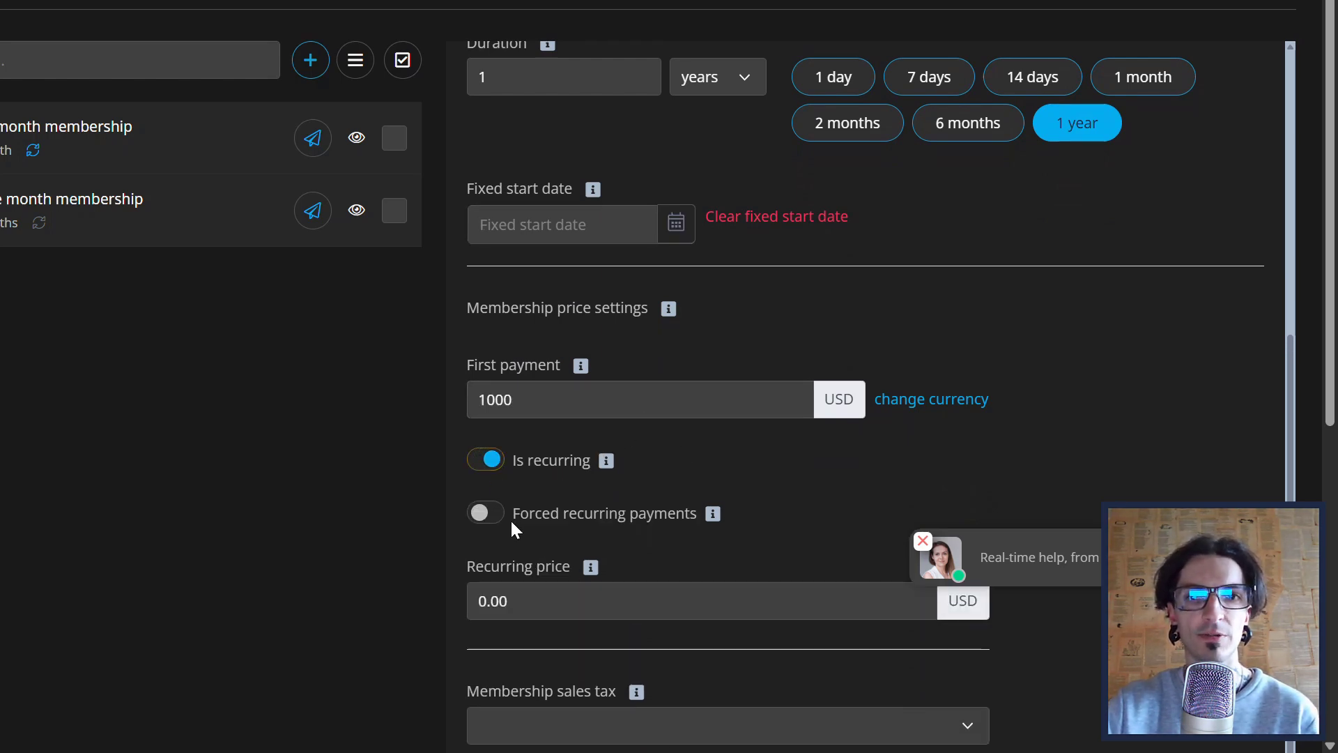
pyautogui.click(527, 599)
pyautogui.write('8')
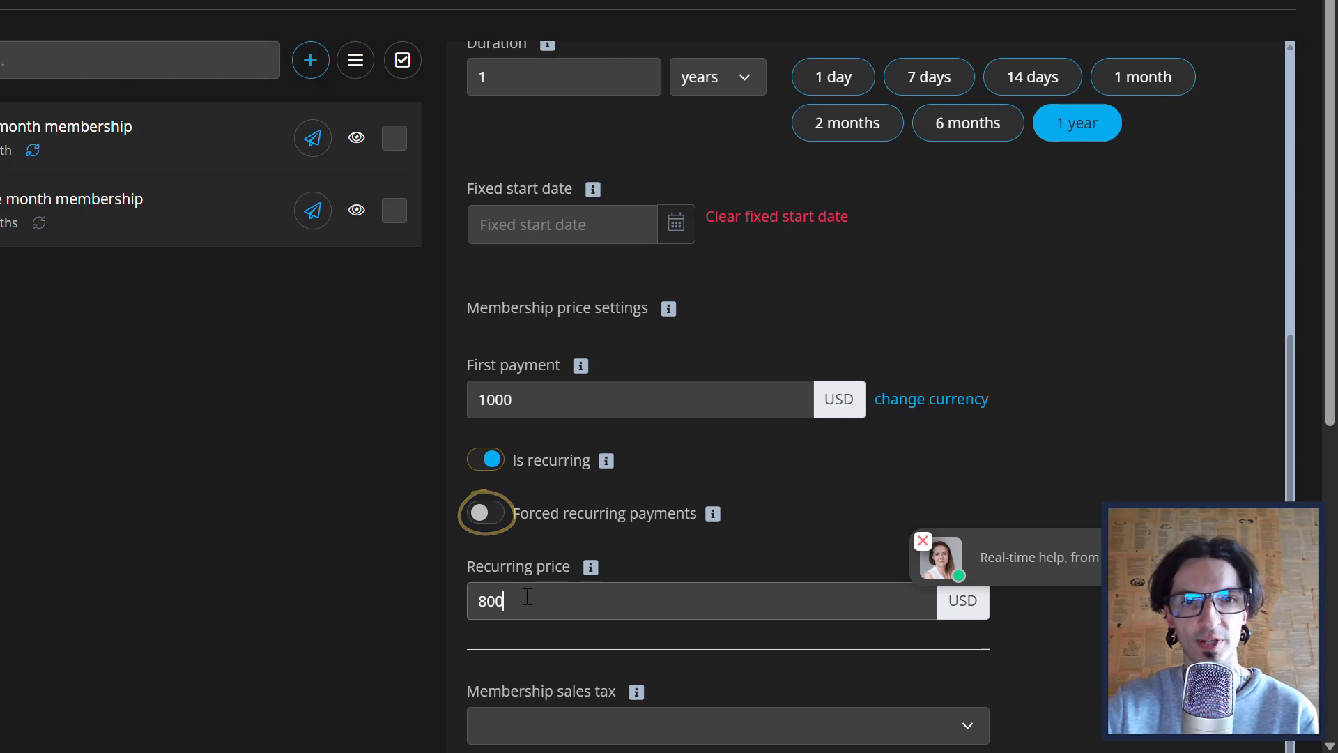
# - Set the membership sales tax to 13.16% and the membership bookings limit to 111
pyautogui.scroll(-4, 528, 597)
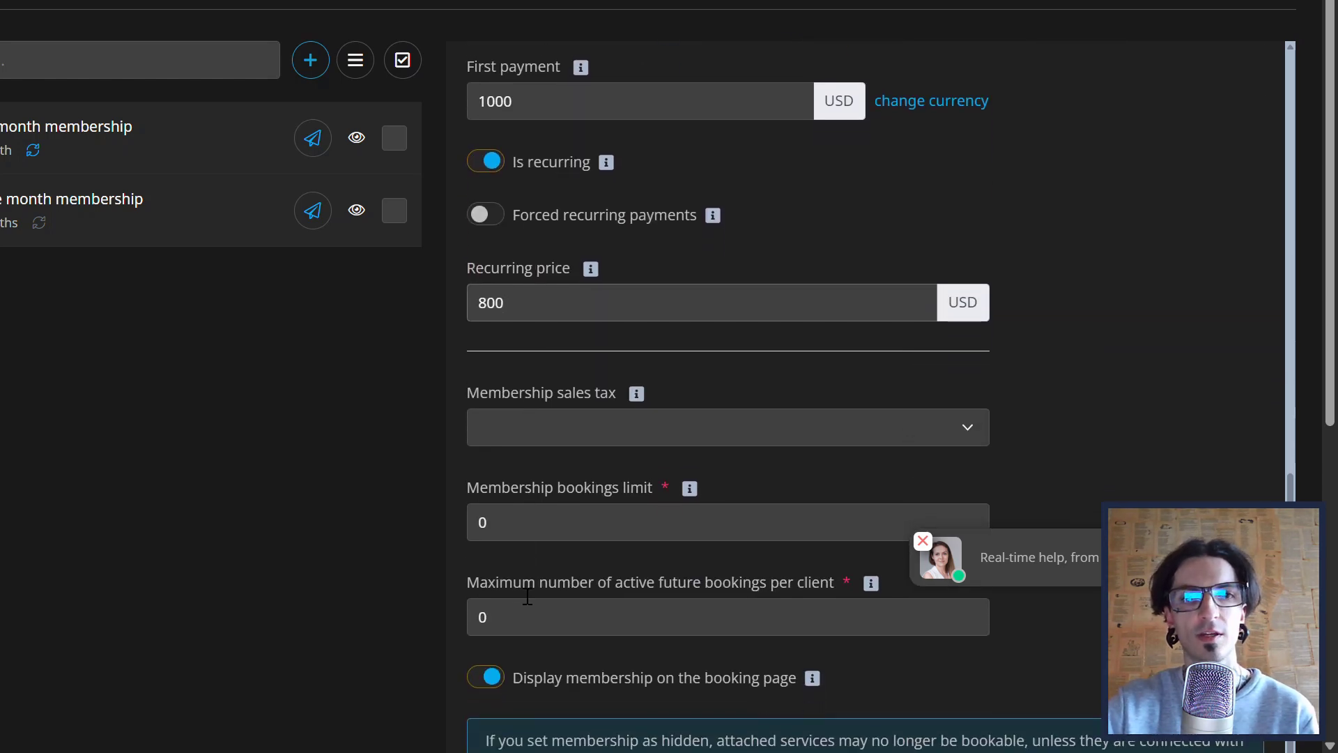
pyautogui.click(563, 429)
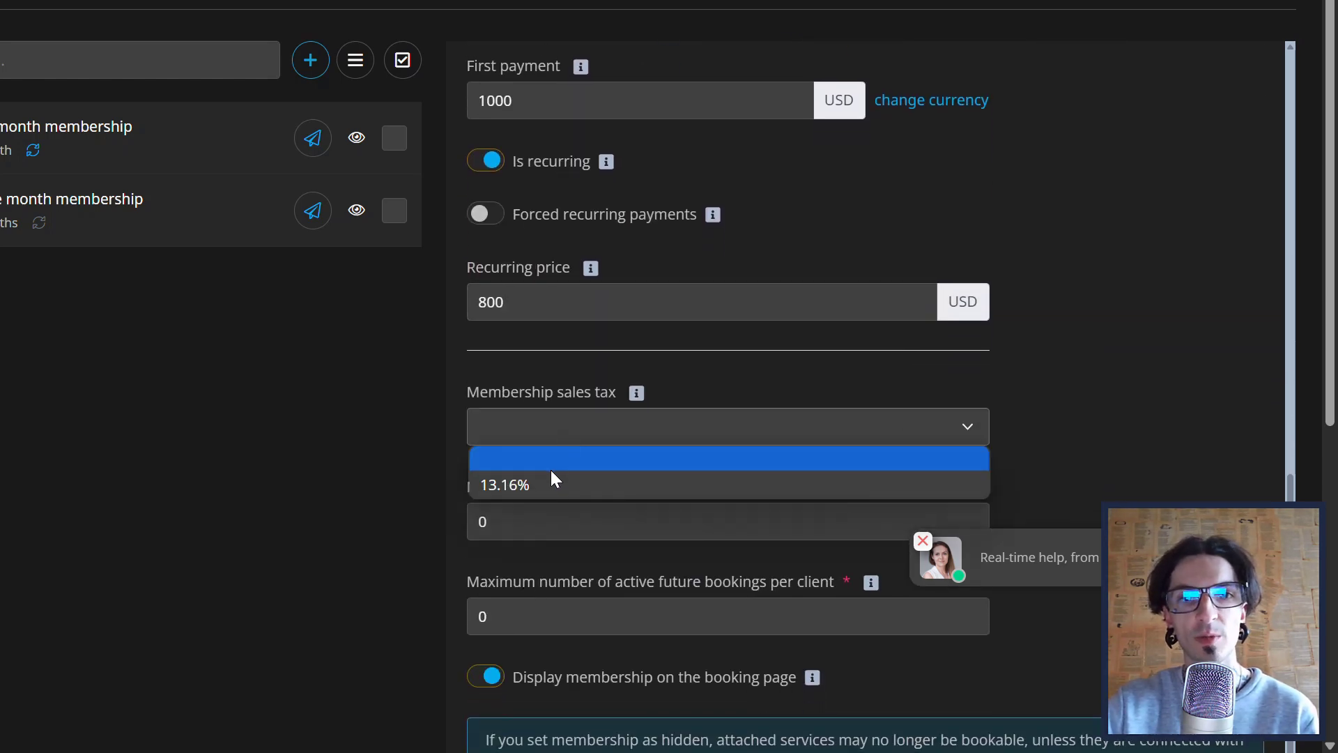
pyautogui.click(542, 488)
pyautogui.click(533, 516)
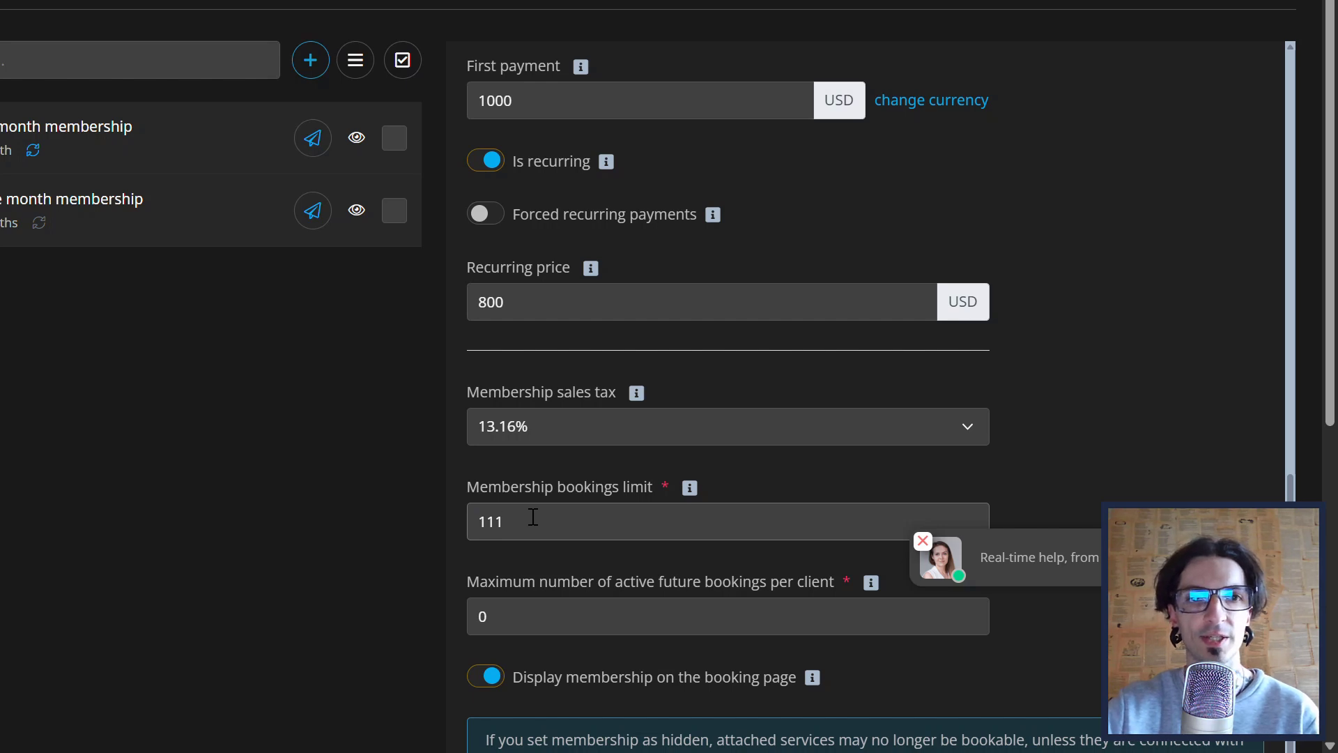
# - Attach all listed services to the Yearly membership, accept the members-only booking restriction, and save the membership
pyautogui.scroll(-9, 533, 517)
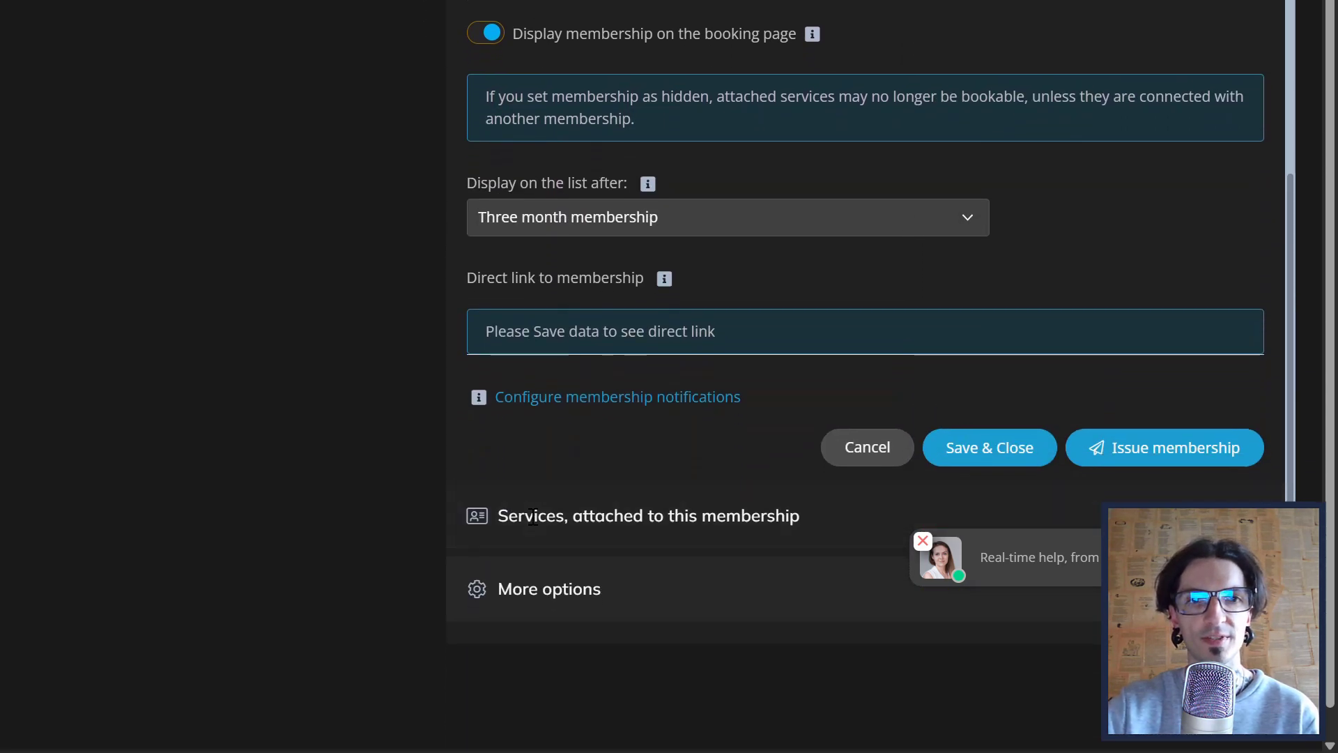
pyautogui.click(532, 516)
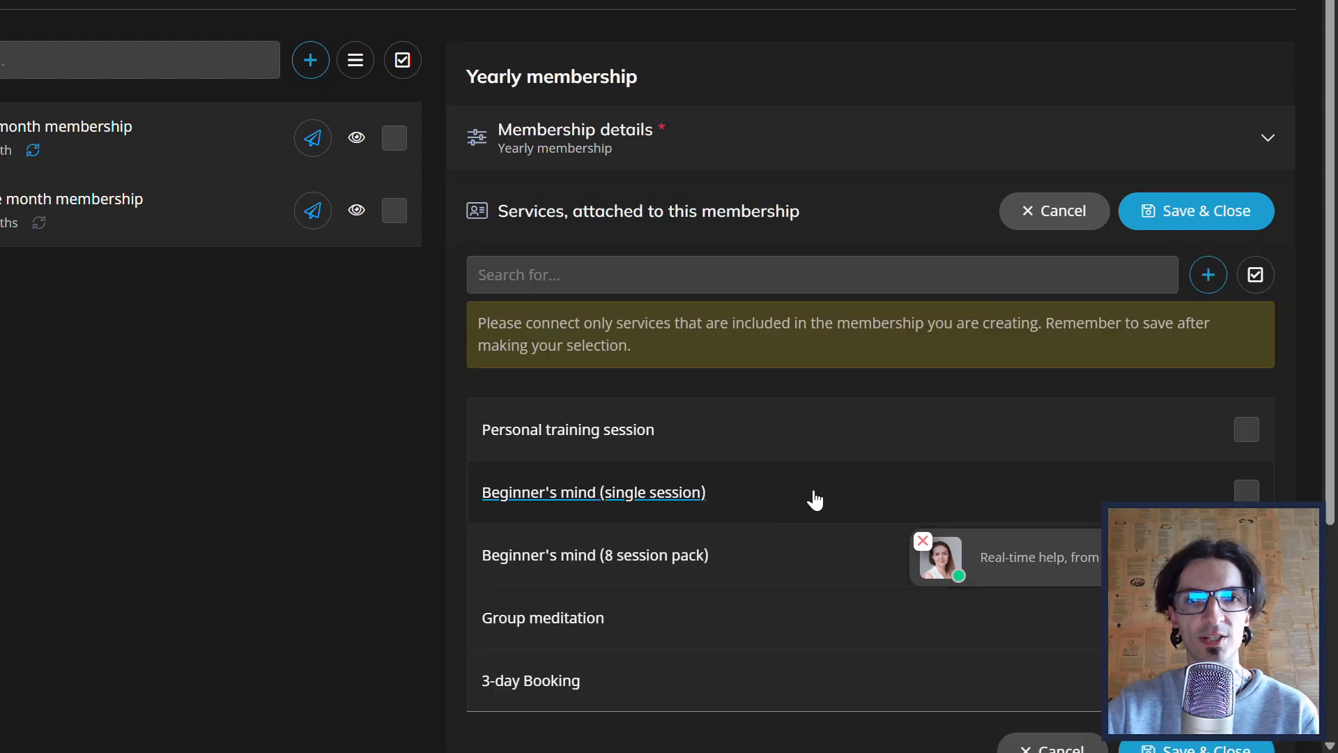
pyautogui.click(1255, 274)
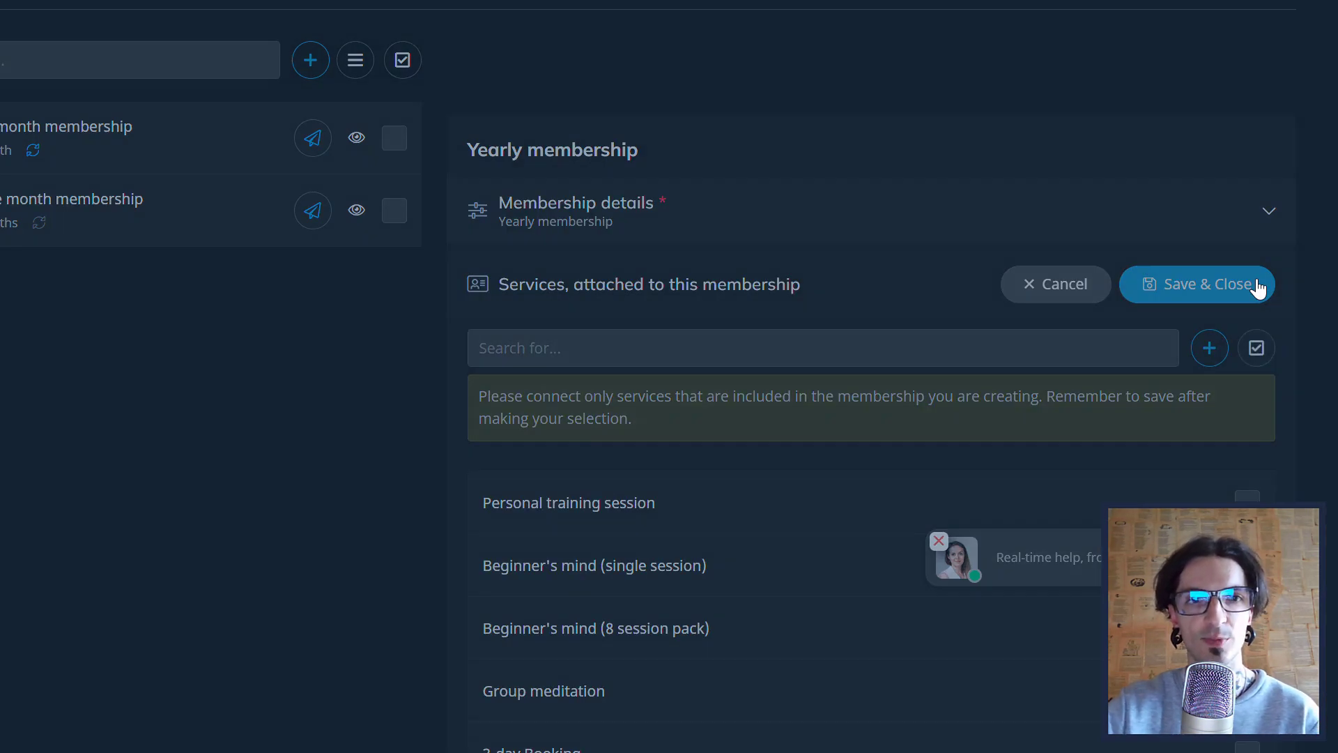
pyautogui.click(1258, 285)
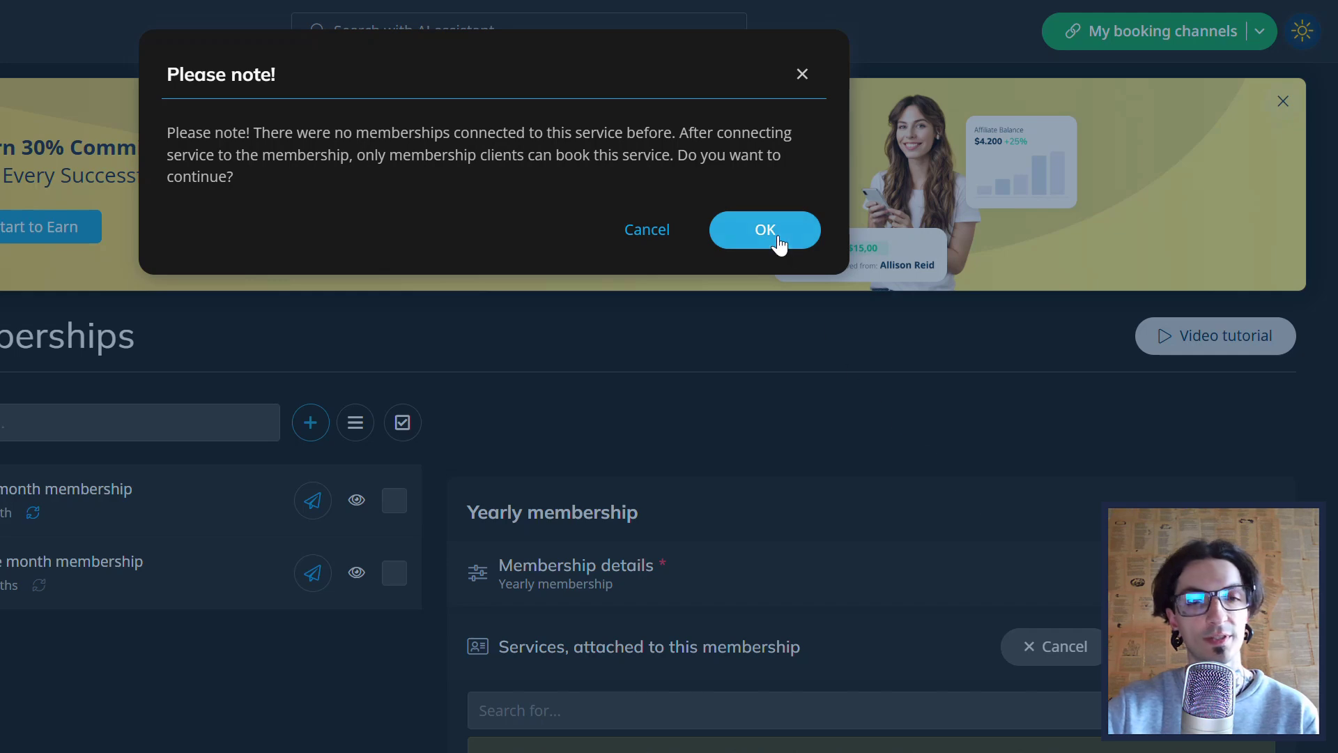
pyautogui.click(773, 232)
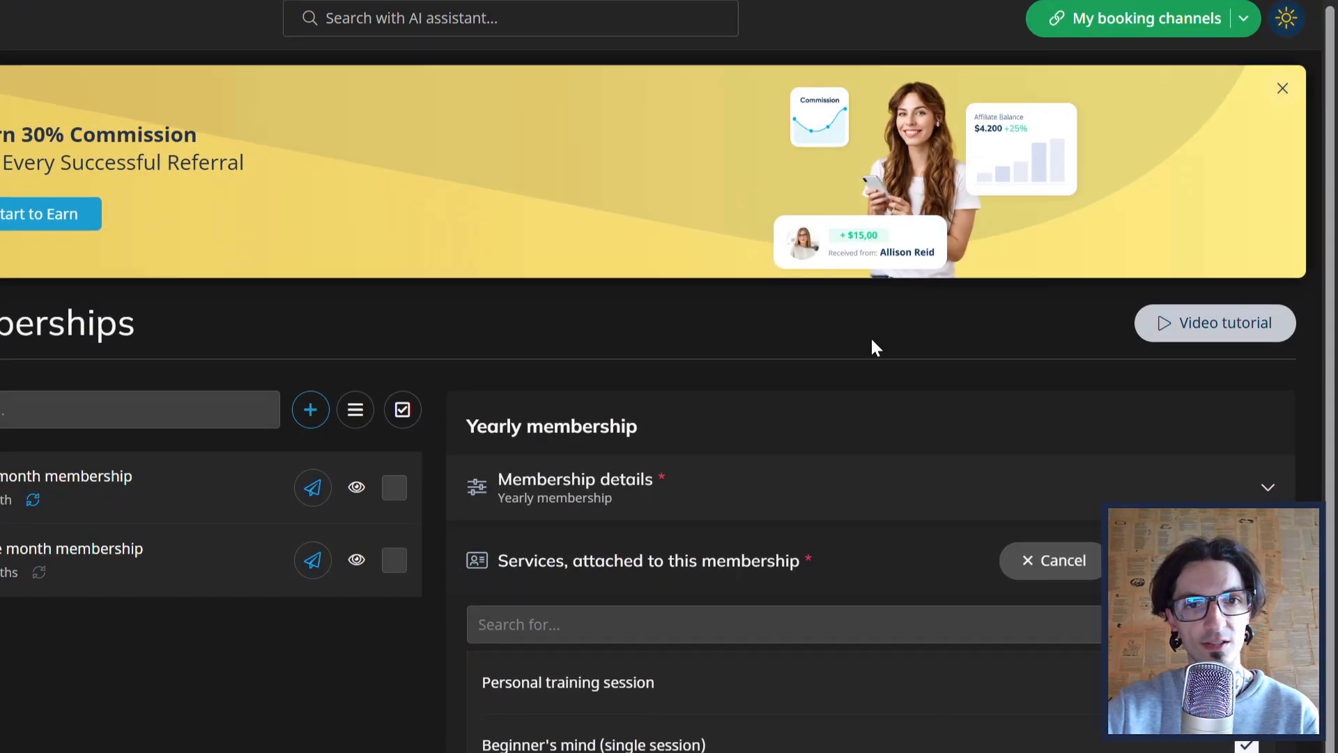
pyautogui.scroll(-5, 1010, 265)
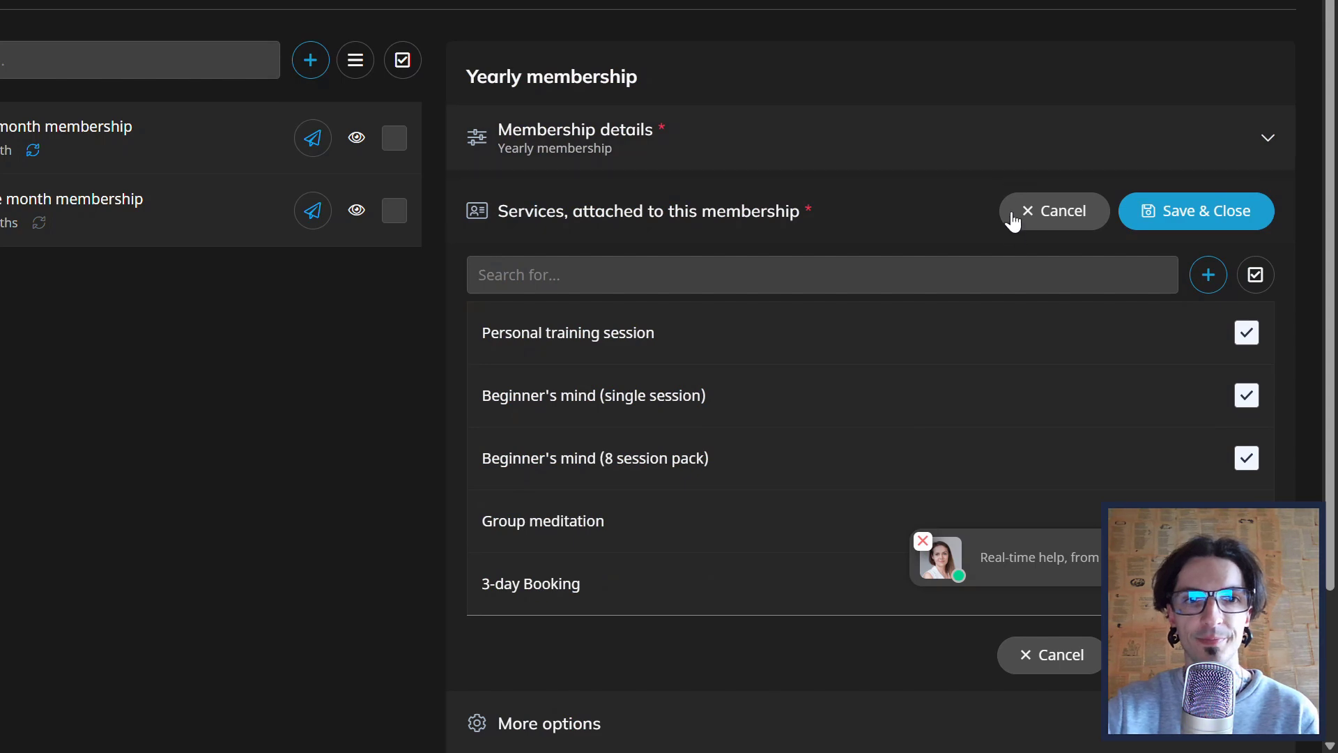
pyautogui.click(1185, 652)
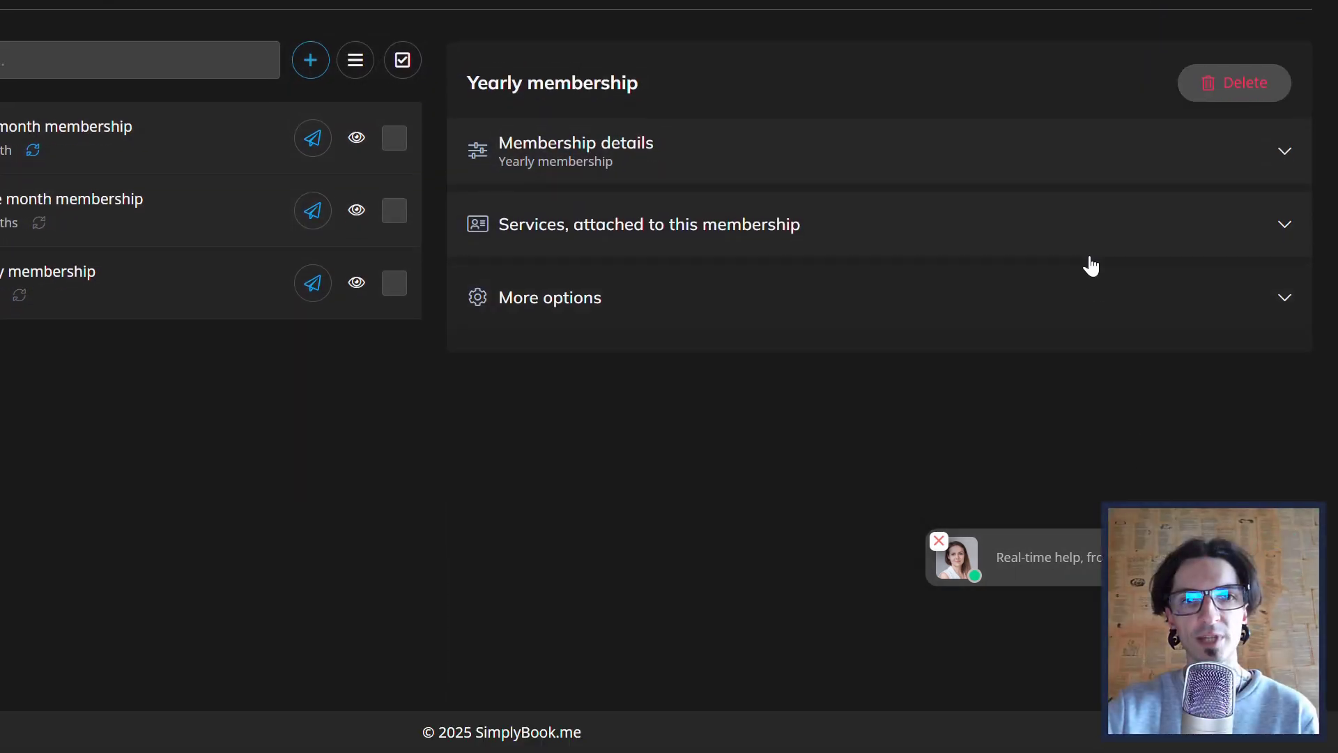
# - Start issuing the Yearly membership from its details, with Tuesday, 06-05-2025 as start date and invoice generation enabled
pyautogui.click(1081, 162)
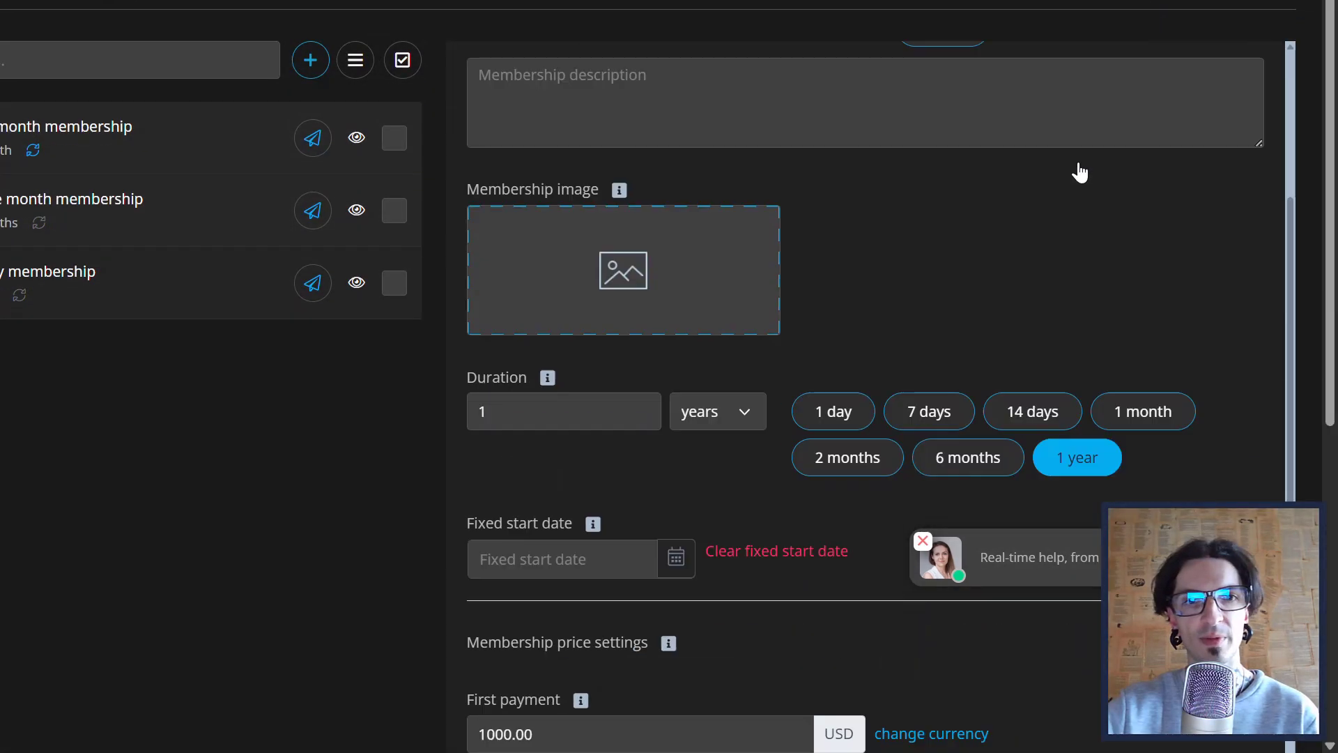
pyautogui.scroll(-15, 1079, 172)
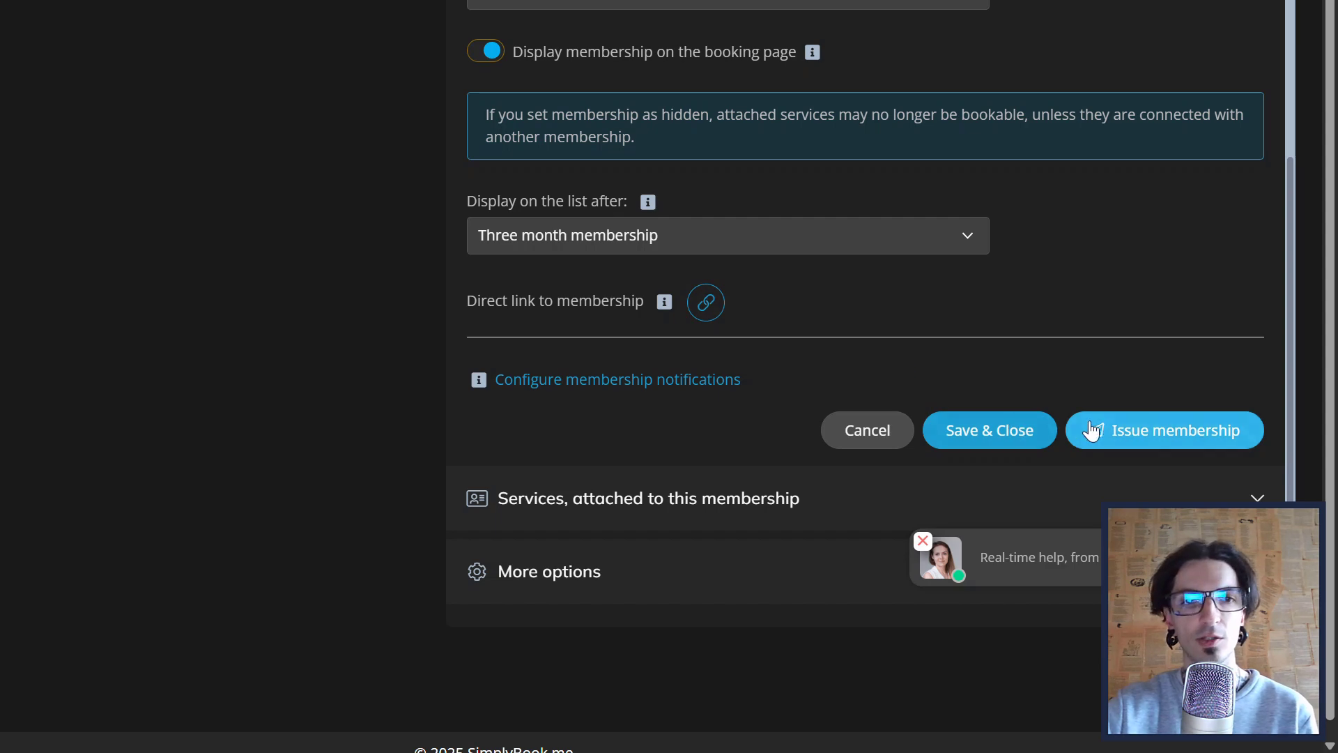
pyautogui.scroll(12, 1091, 430)
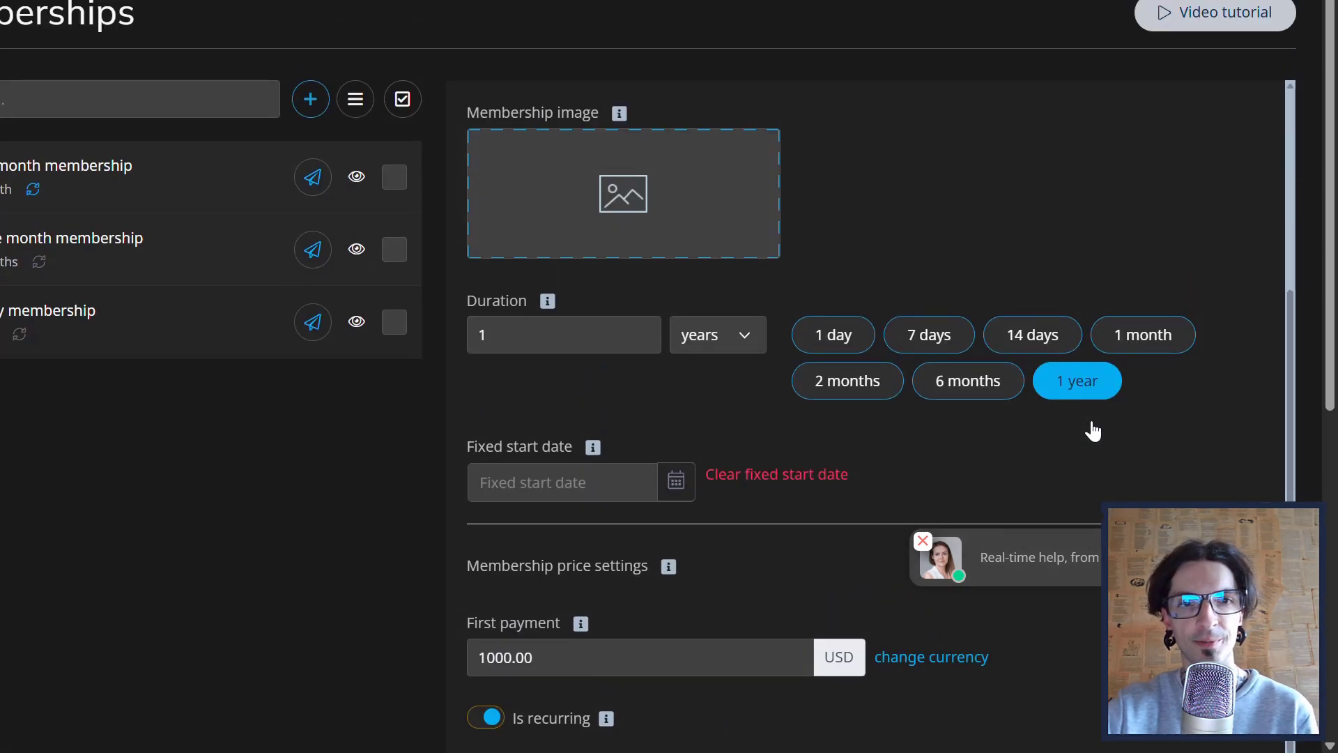
pyautogui.click(970, 393)
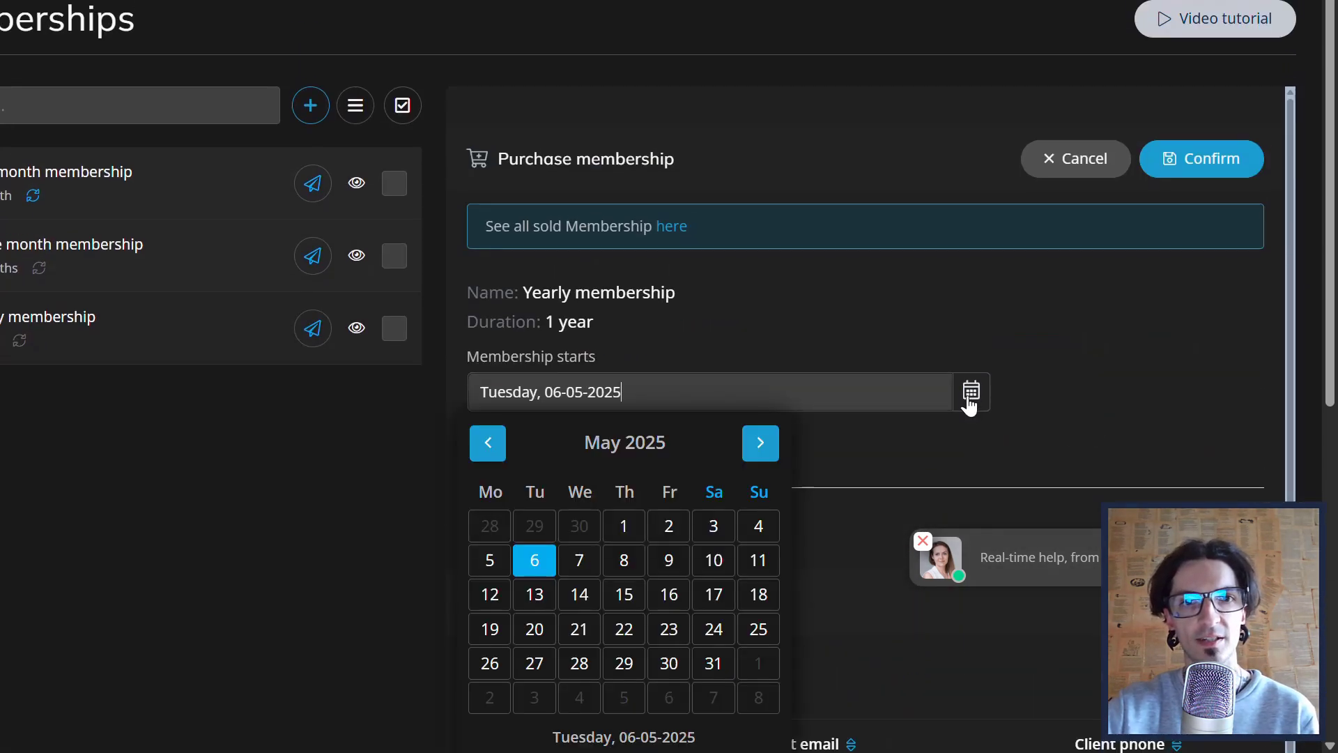
pyautogui.scroll(-1, 909, 407)
pyautogui.click(609, 483)
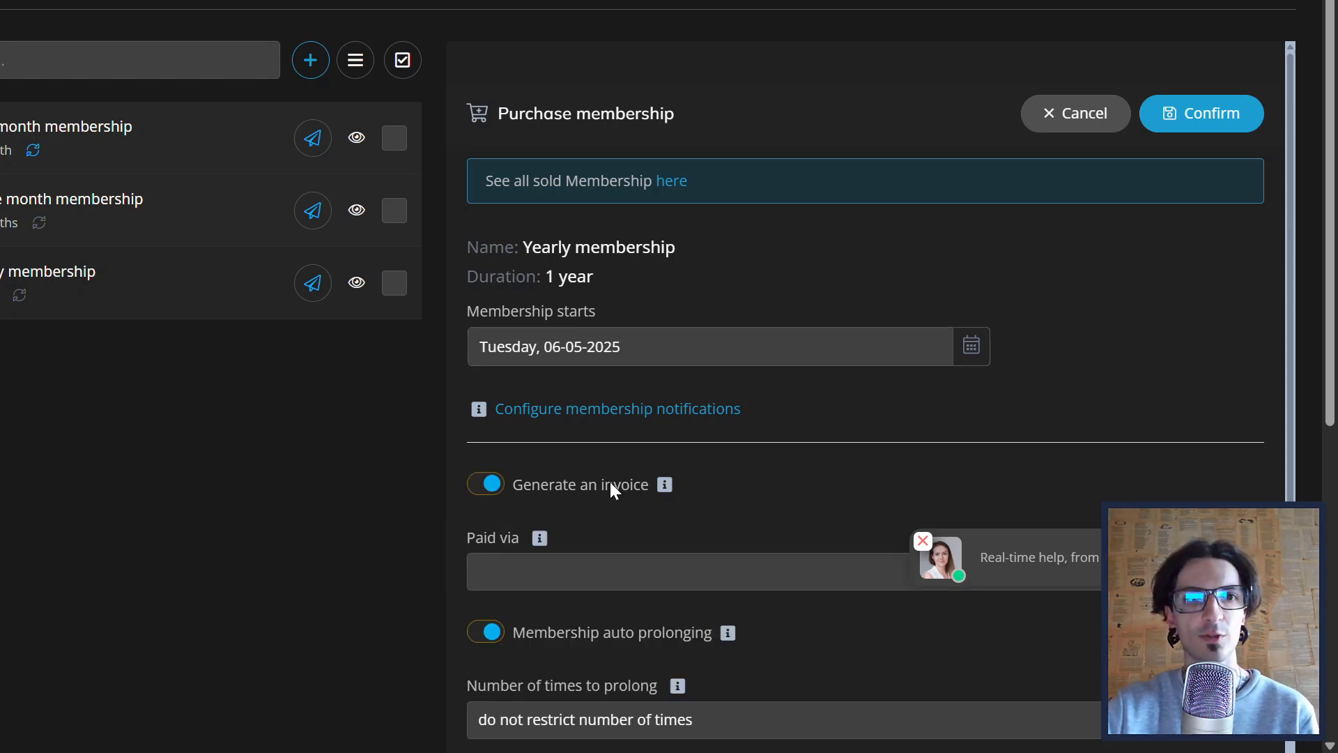
# - Set the membership's payment method to Credit card and keep auto prolonging without a restriction on the number of times
pyautogui.scroll(-3, 609, 481)
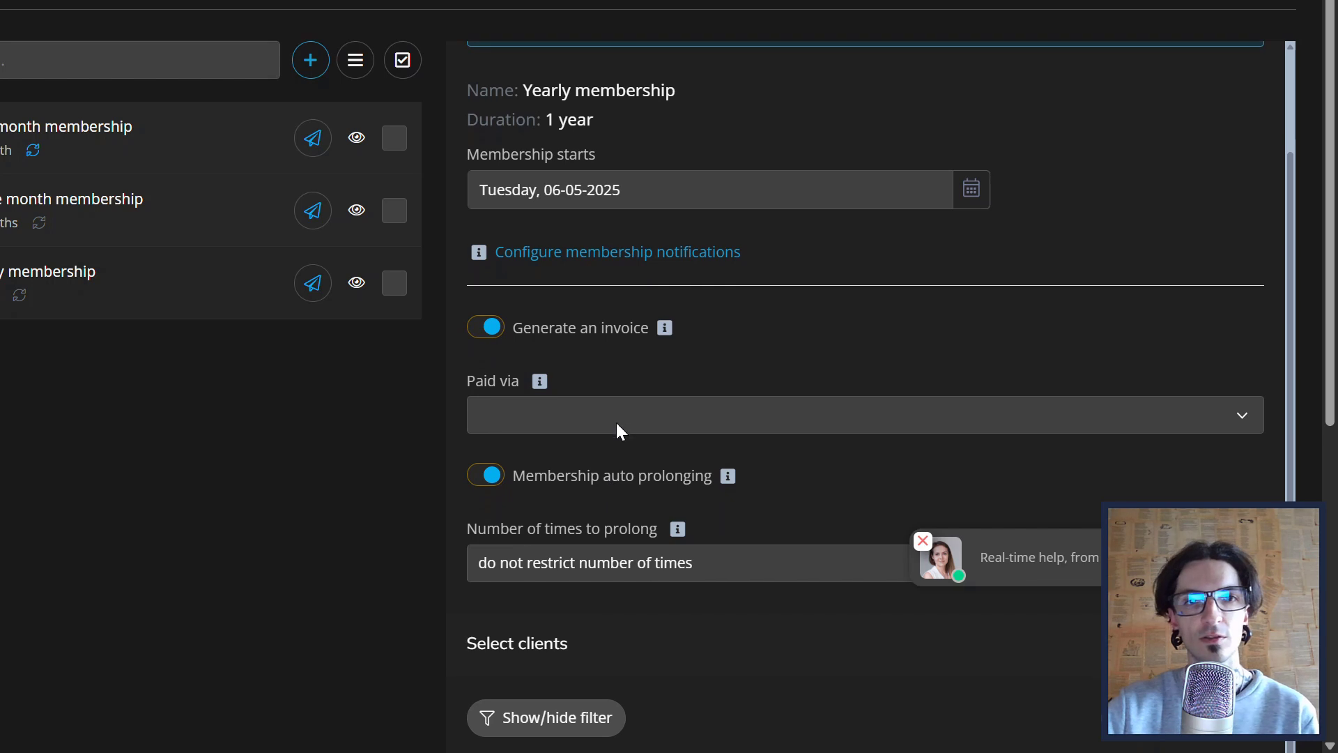
pyautogui.click(617, 418)
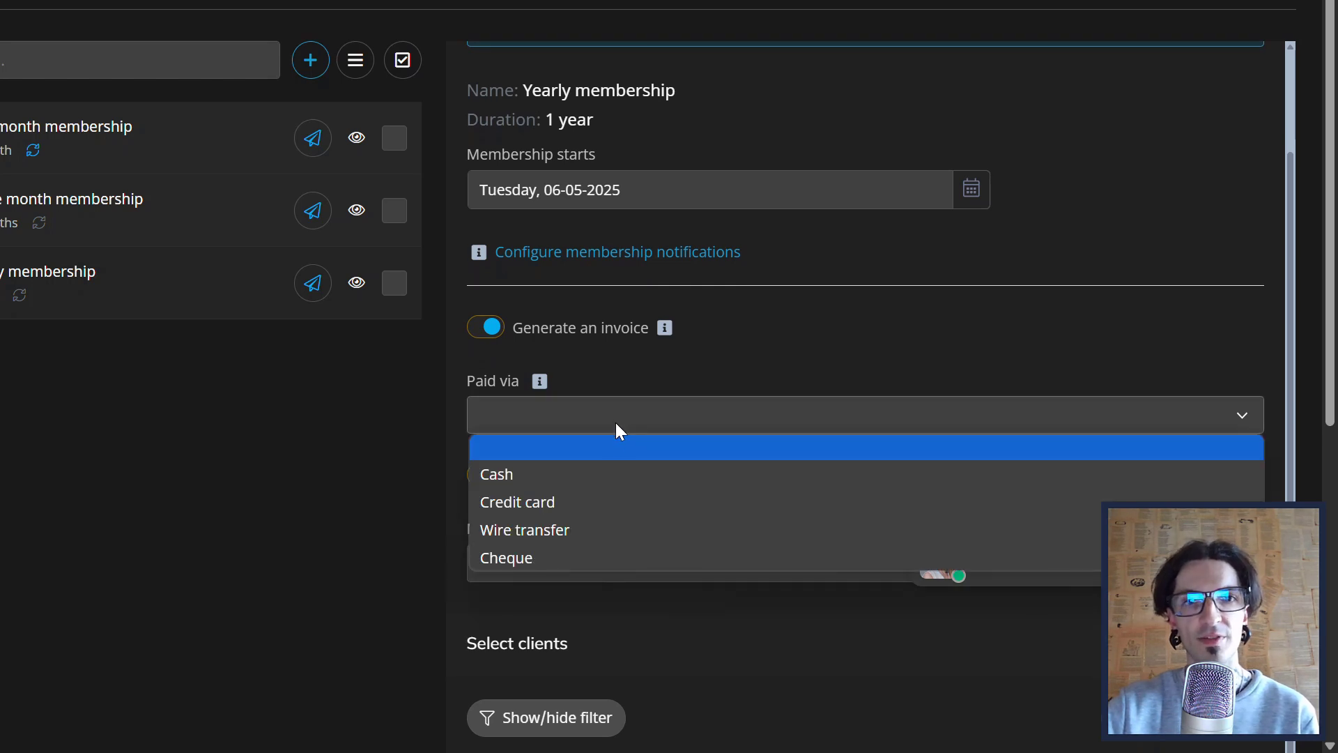
pyautogui.click(599, 496)
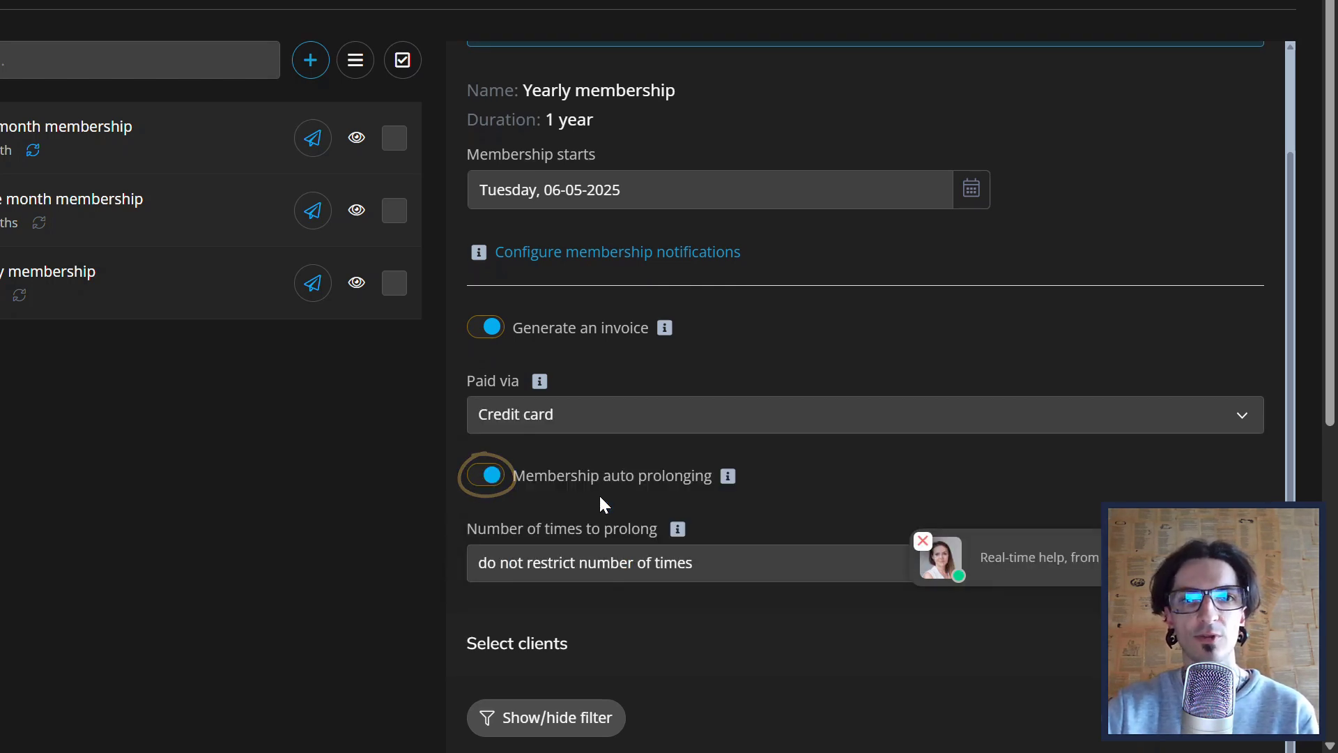
pyautogui.click(614, 563)
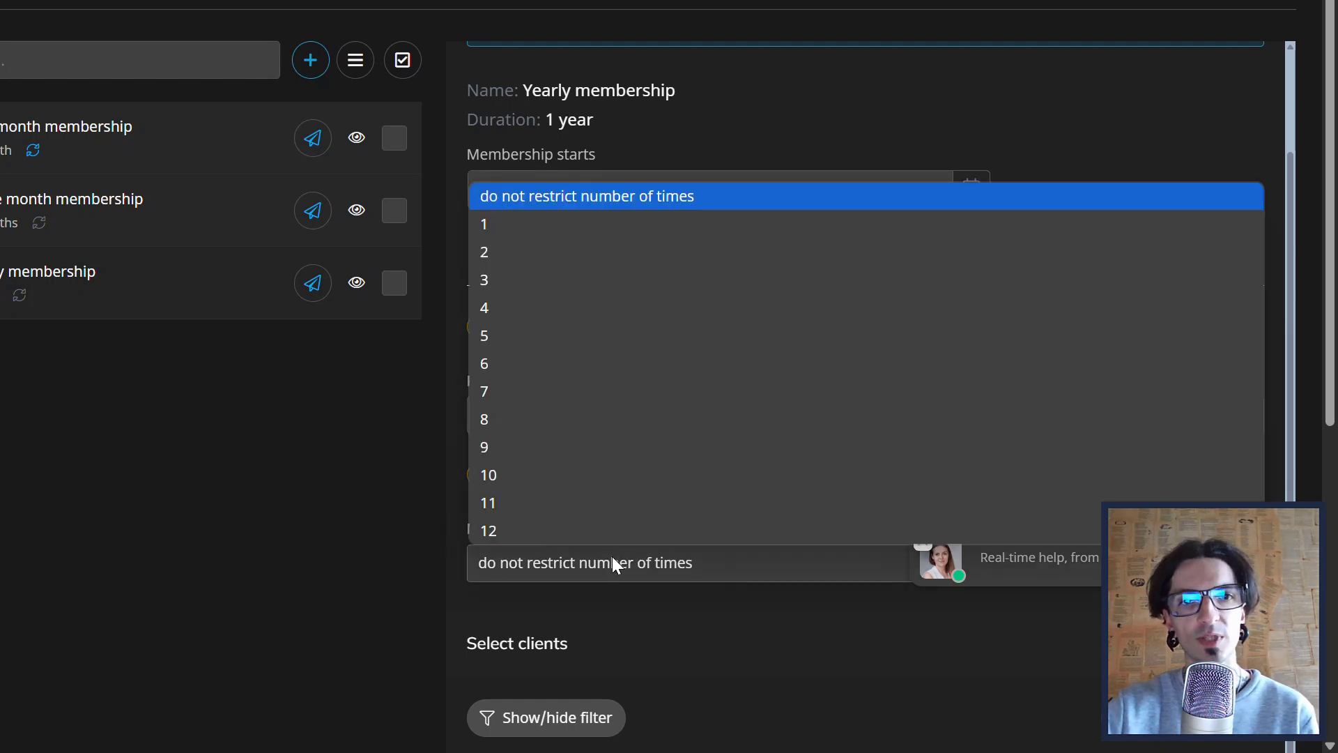
pyautogui.click(613, 561)
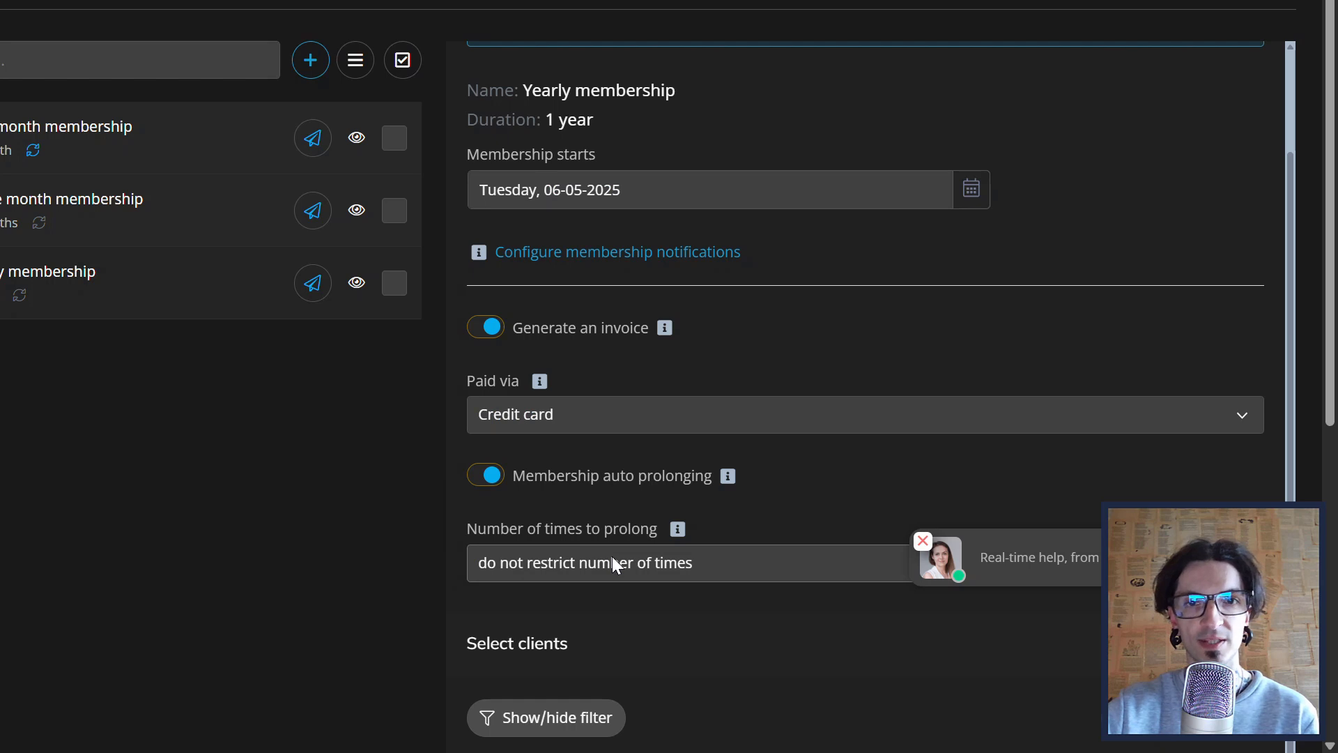
# - Filter the list of clients for issuing the Yearly membership by the client tag premium
pyautogui.scroll(-3, 612, 556)
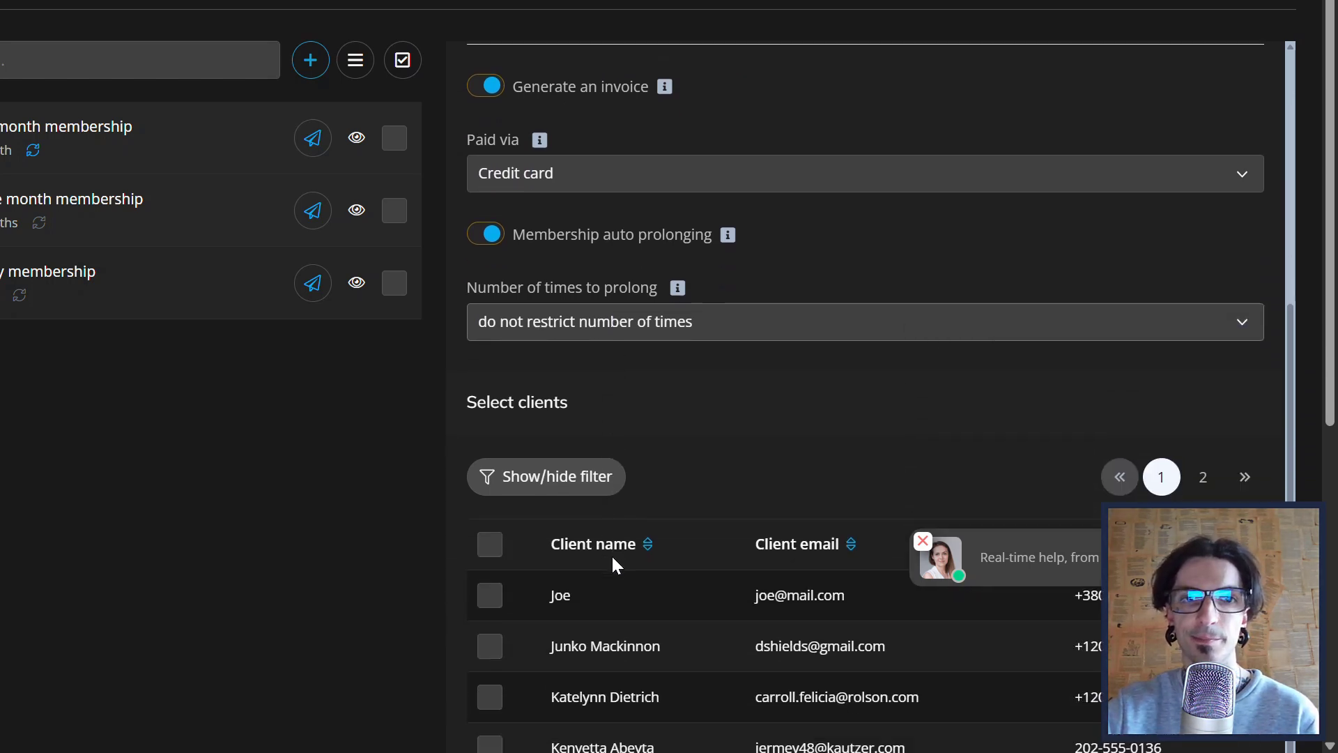
pyautogui.scroll(-2, 611, 554)
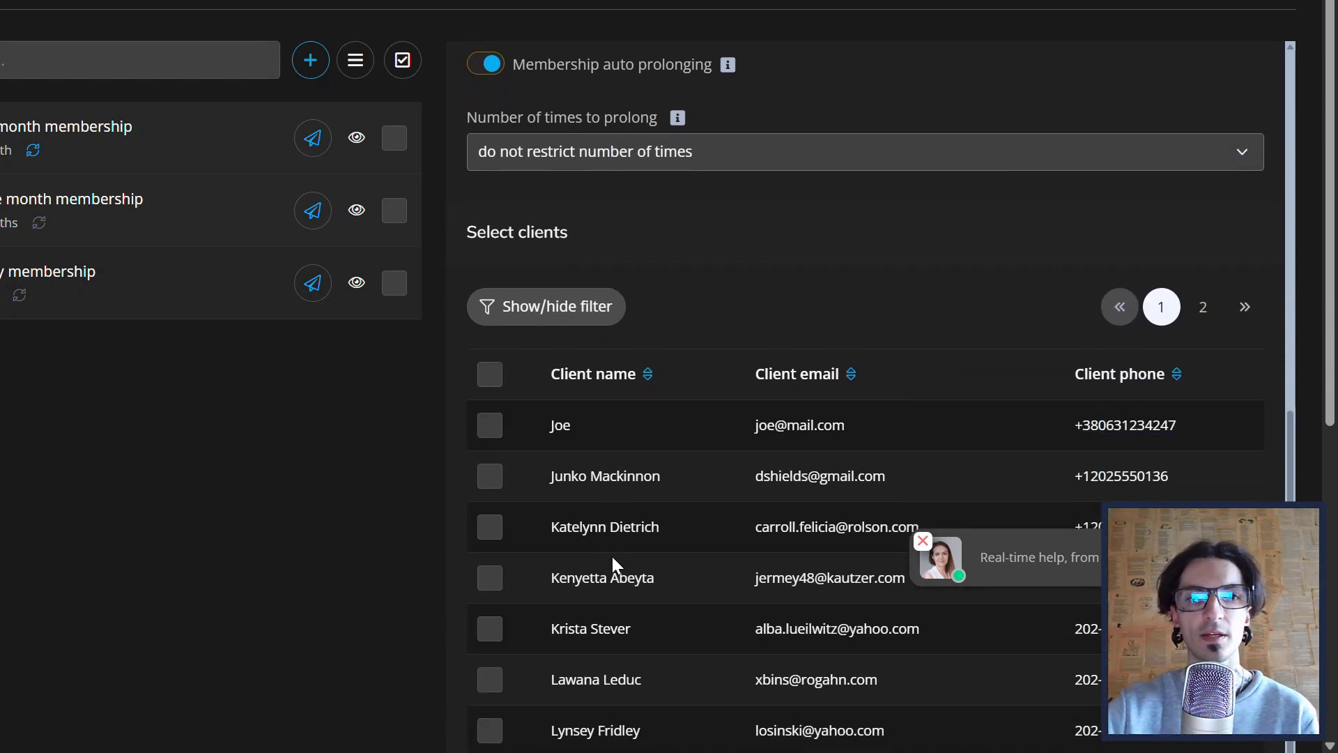
pyautogui.click(588, 317)
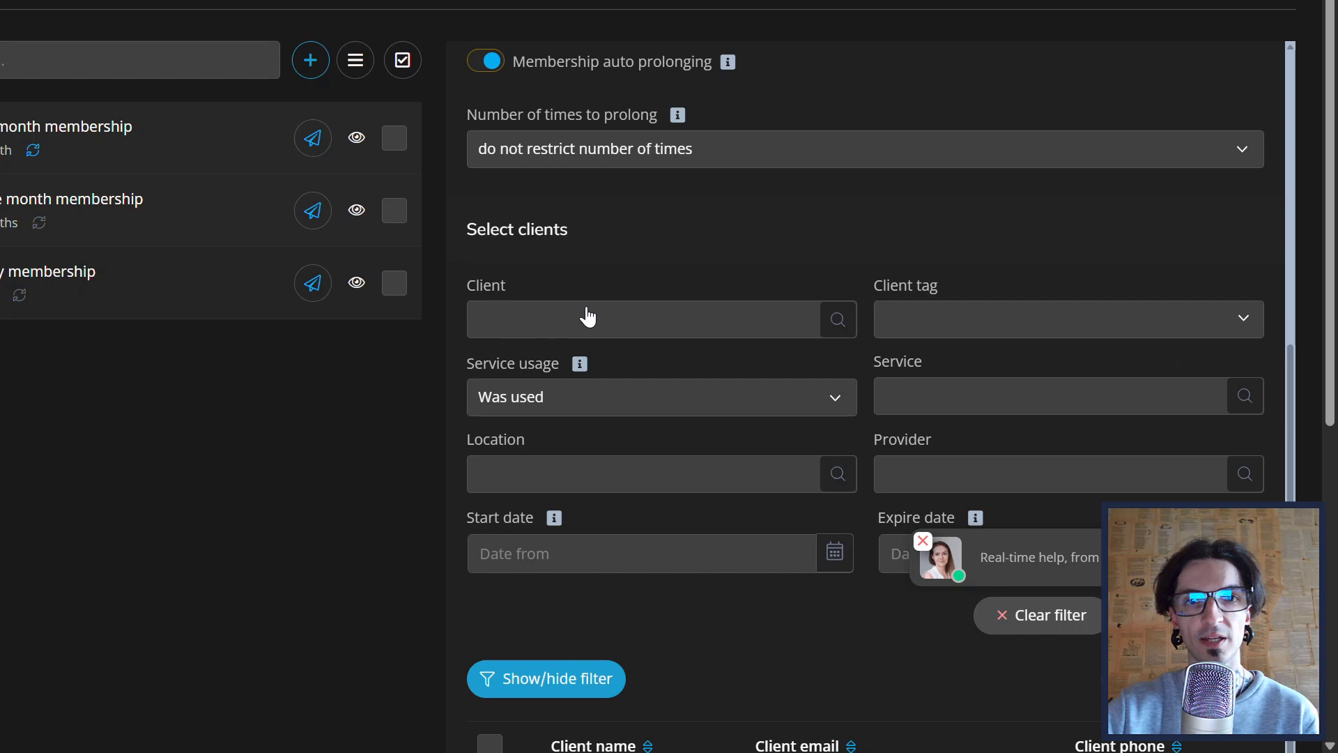
pyautogui.click(943, 327)
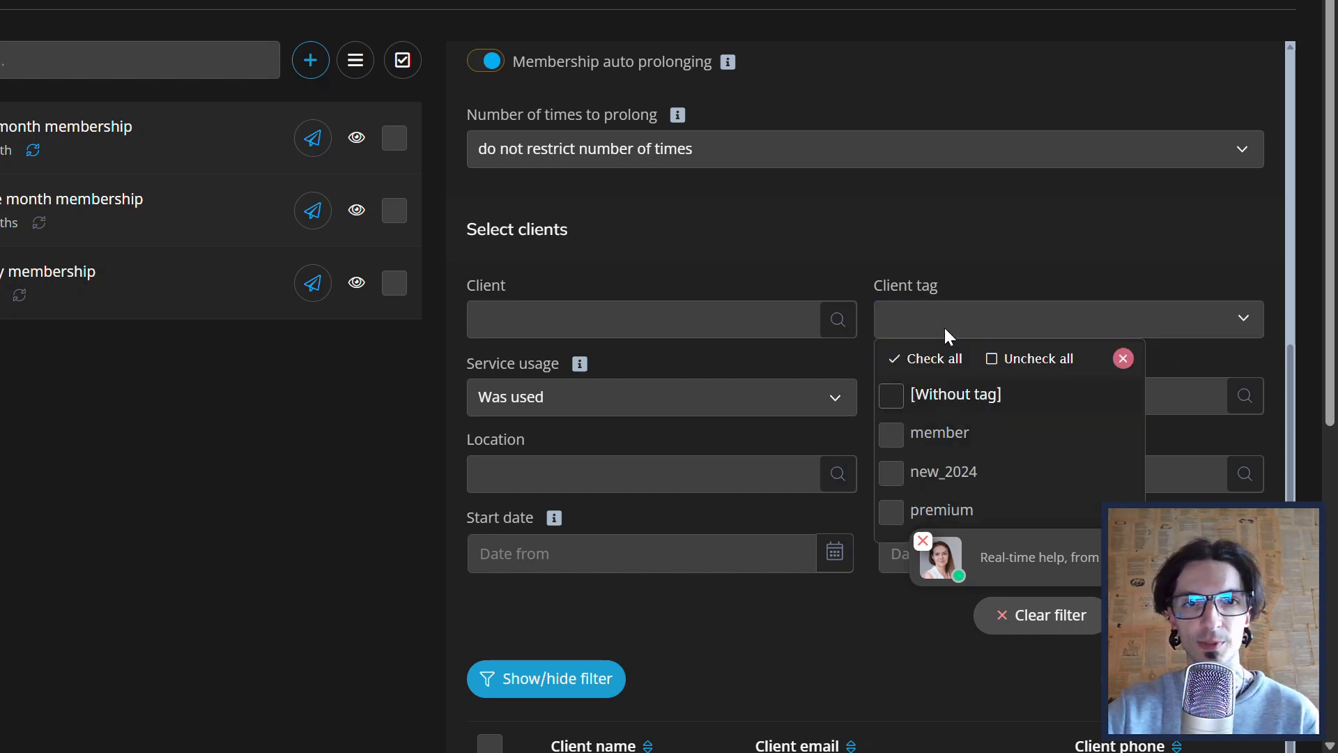
pyautogui.click(920, 510)
pyautogui.click(1191, 614)
pyautogui.scroll(-1, 1187, 631)
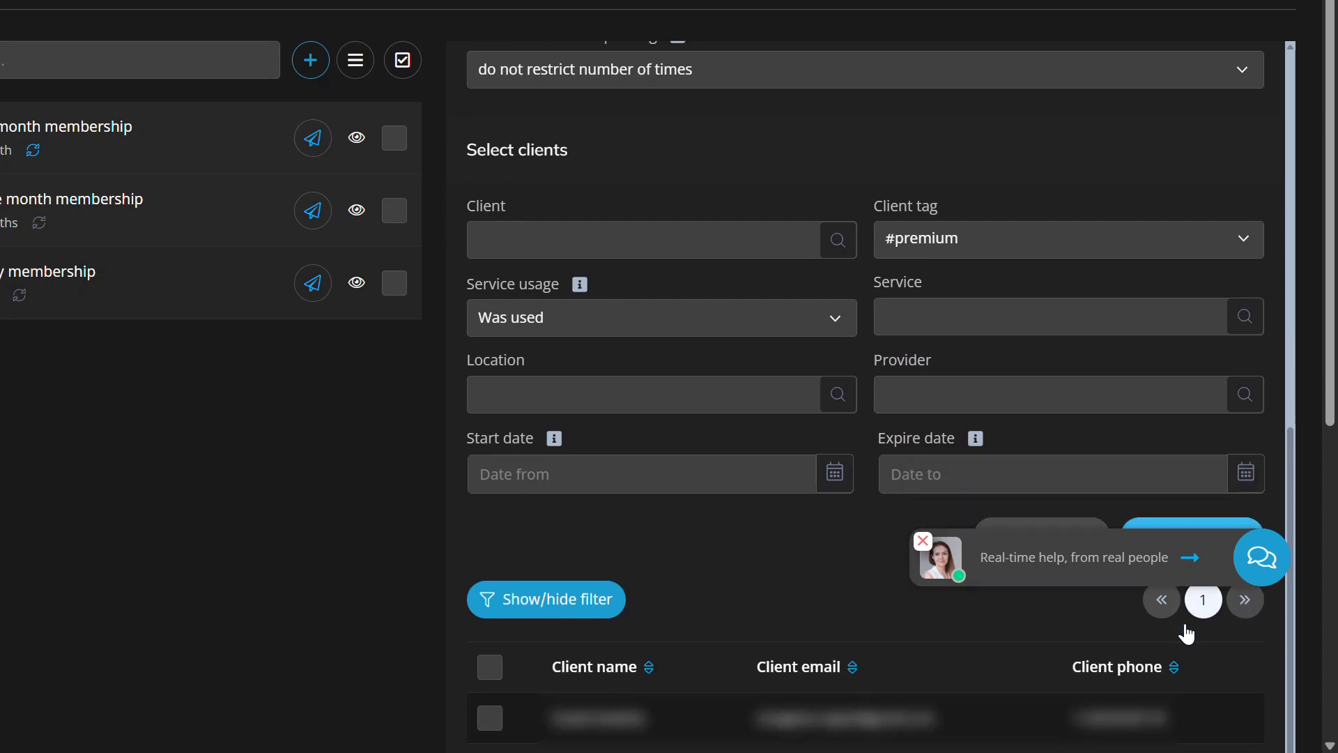
# - Select all the filtered premium clients and confirm issuing the Yearly membership to them
pyautogui.scroll(-6, 1187, 633)
pyautogui.click(489, 197)
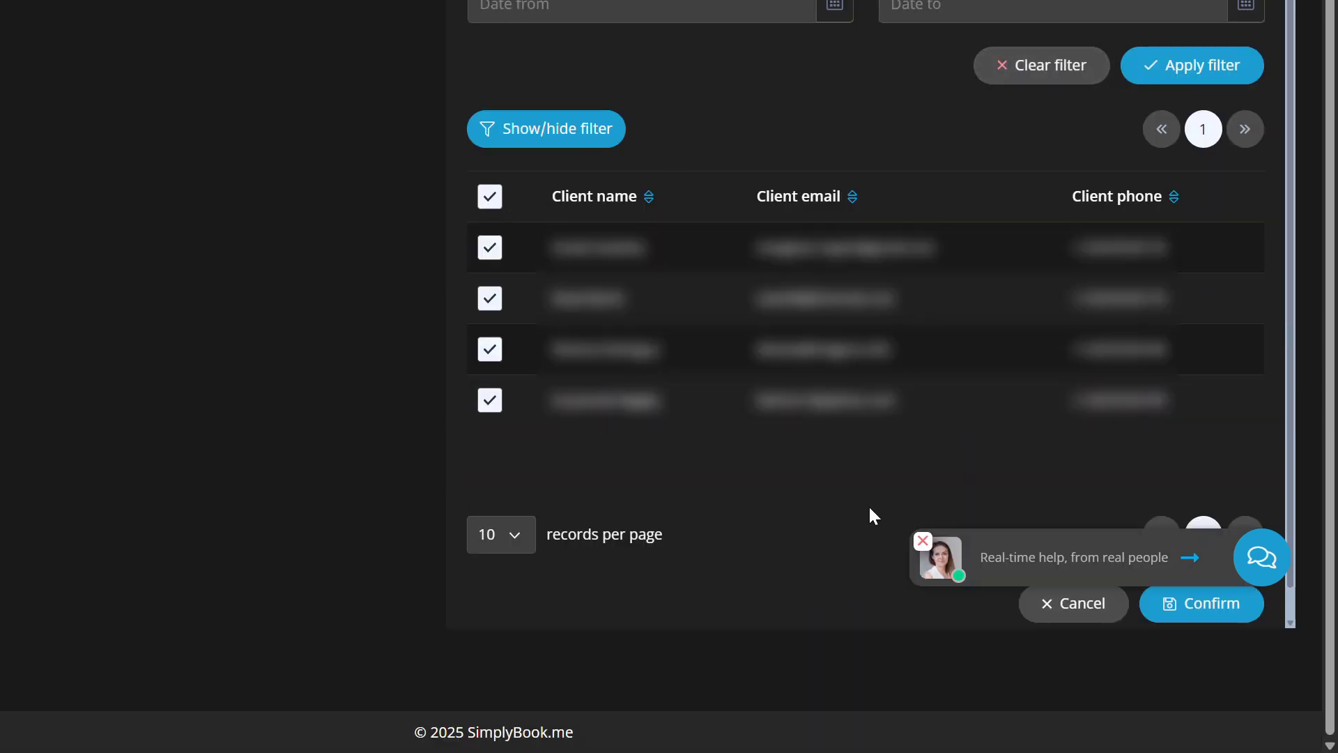
pyautogui.click(1167, 606)
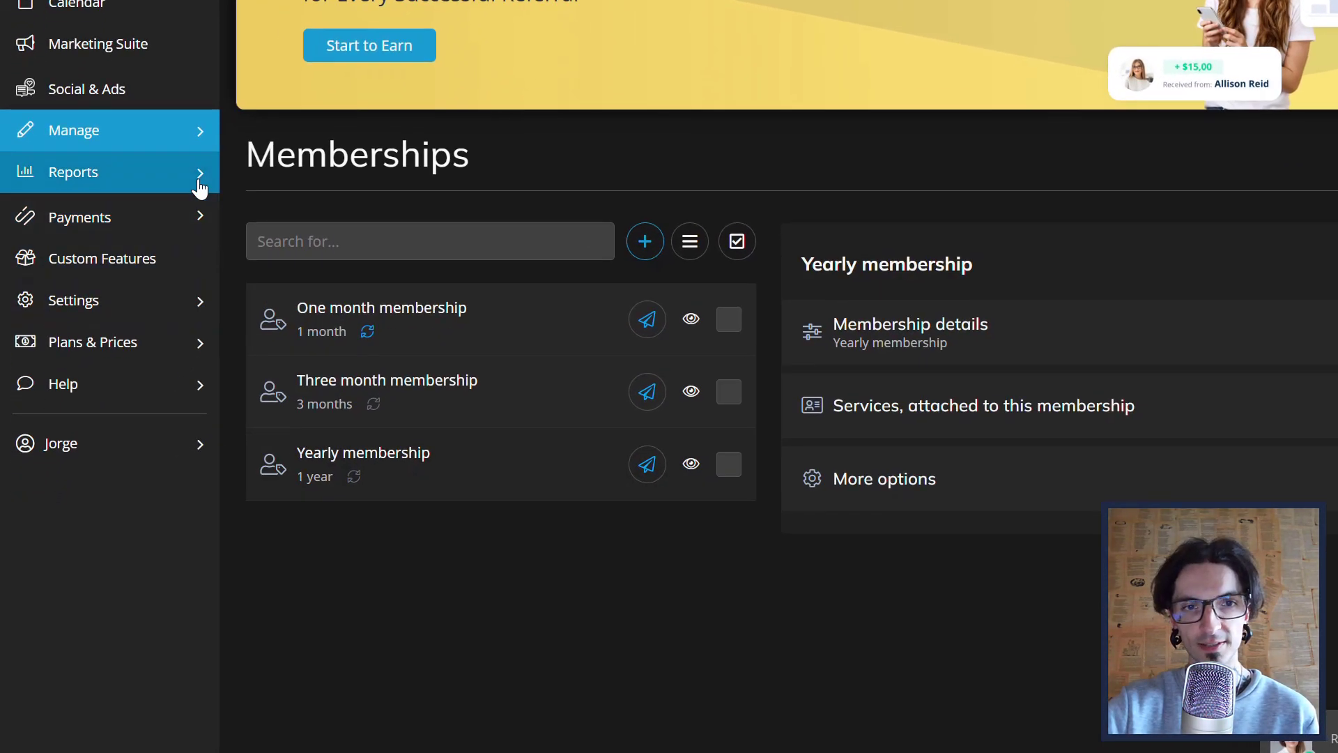
# - Open the membership payments report, switch to its recurring profiles, and show the available actions for the first listed profile
pyautogui.click(159, 294)
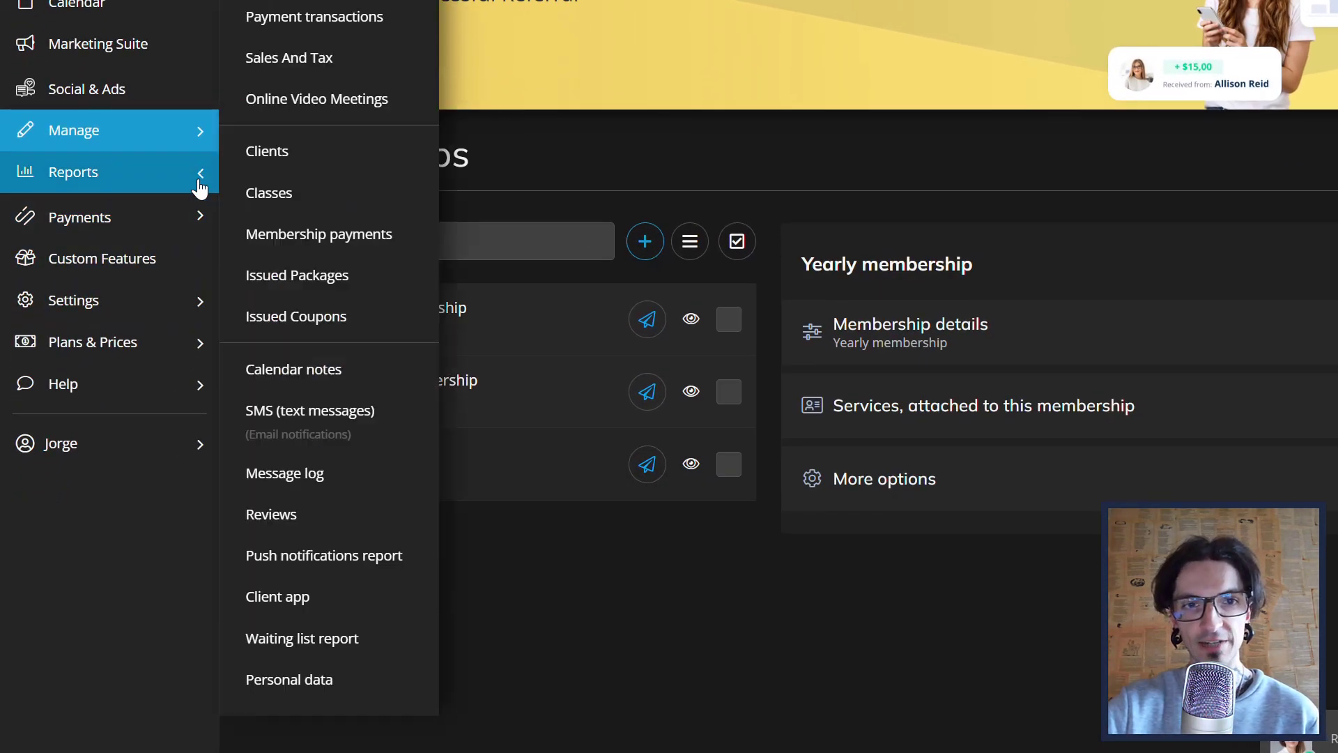
pyautogui.click(327, 237)
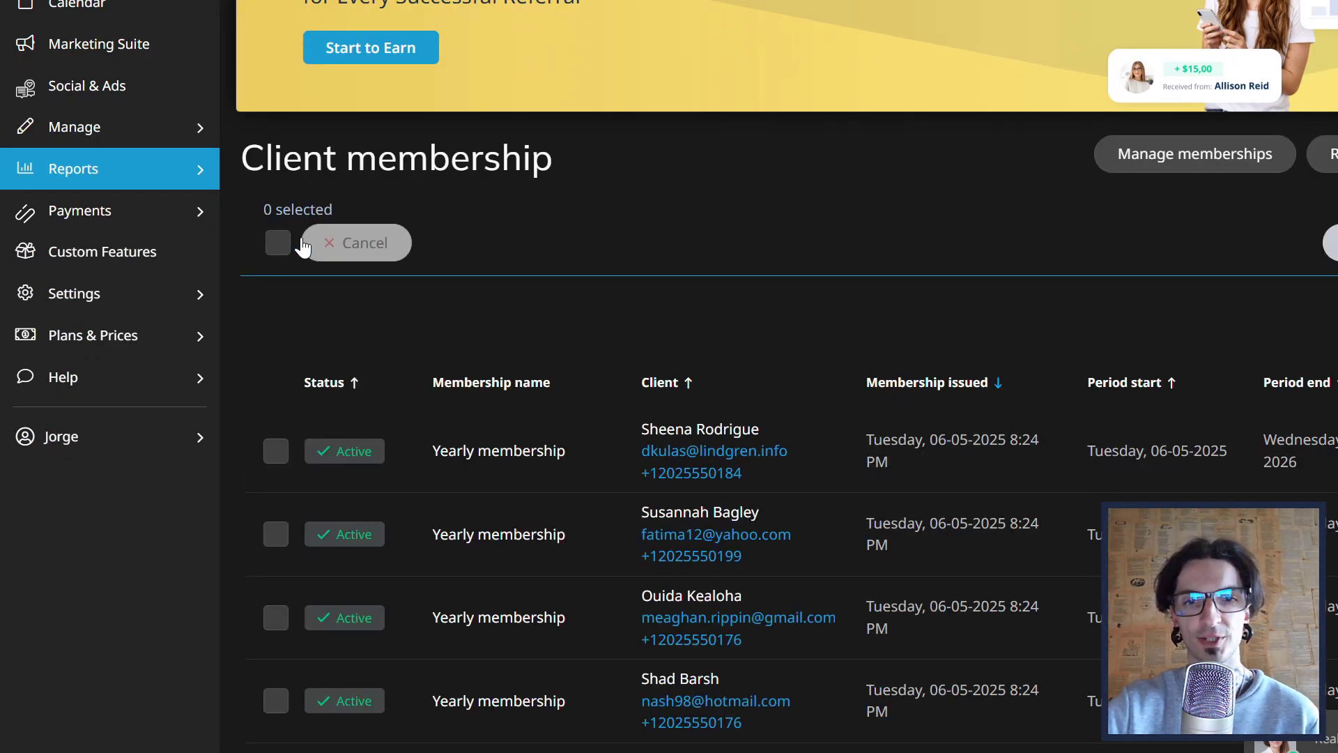
pyautogui.click(1221, 167)
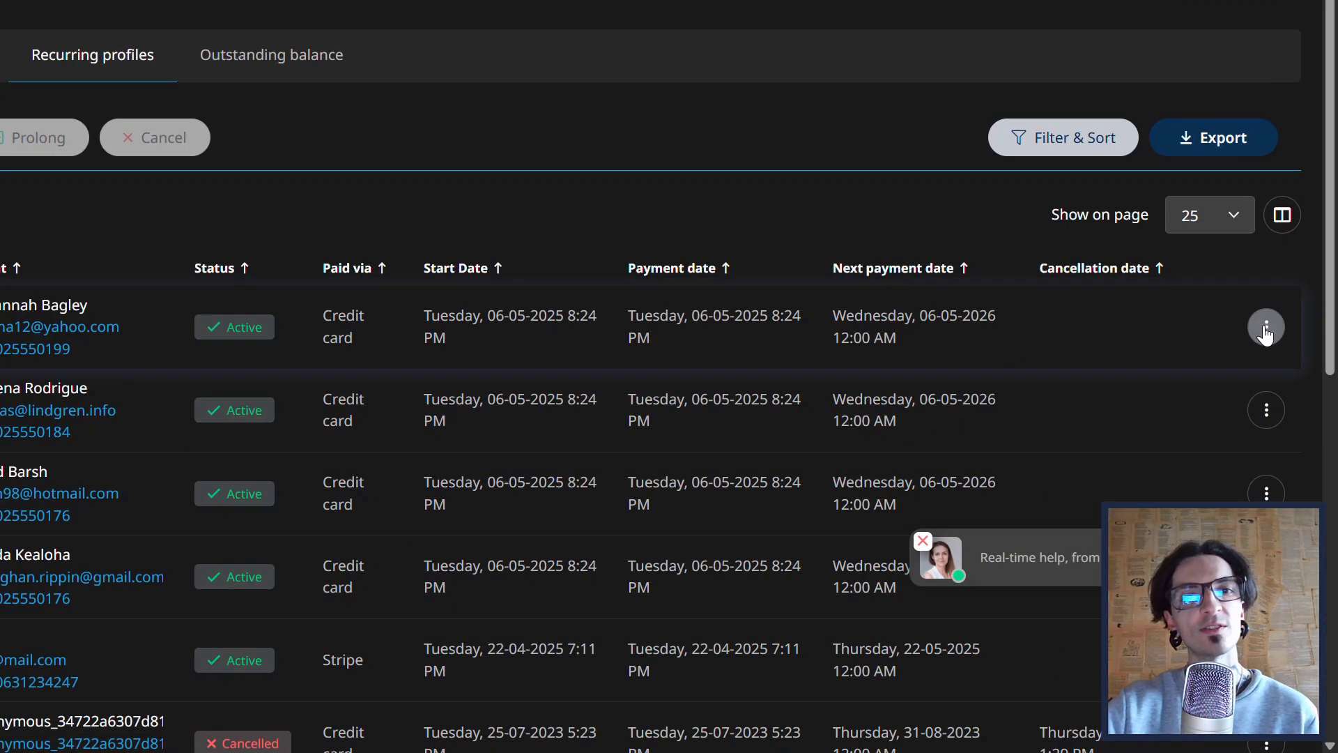
pyautogui.click(1266, 328)
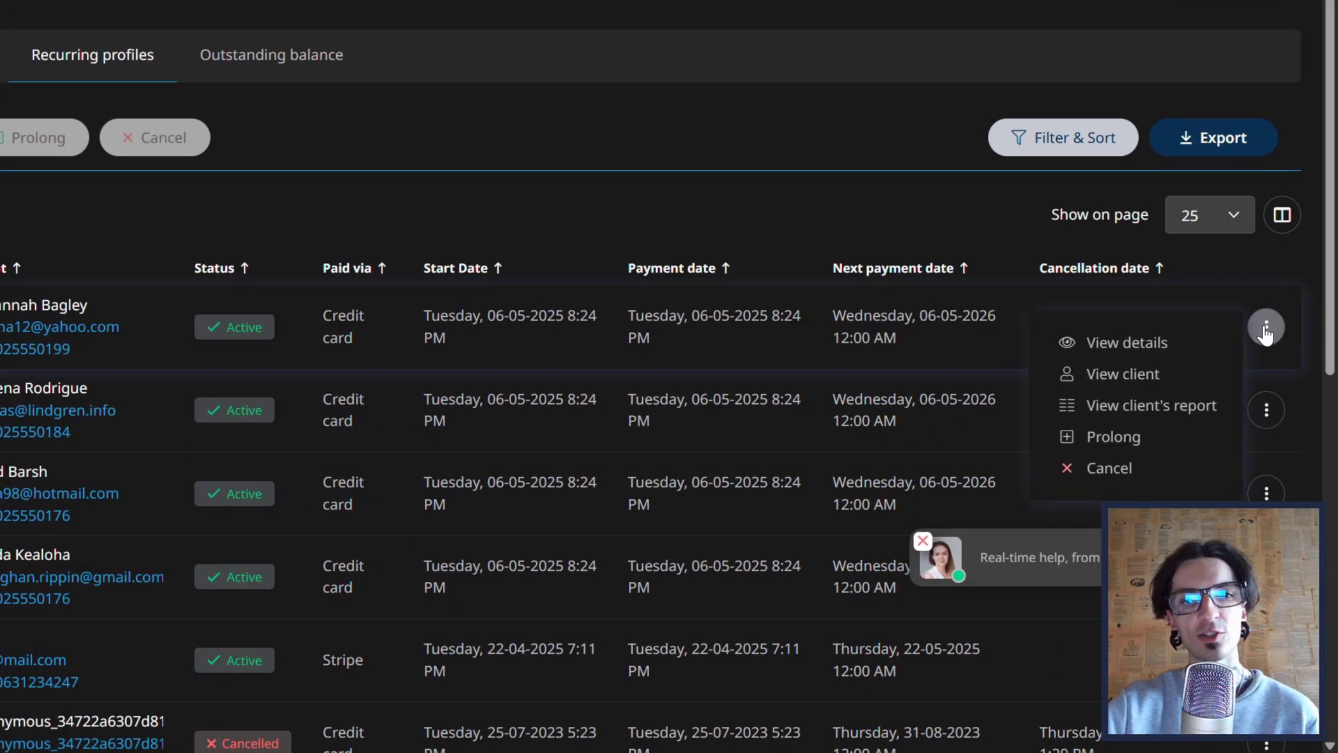